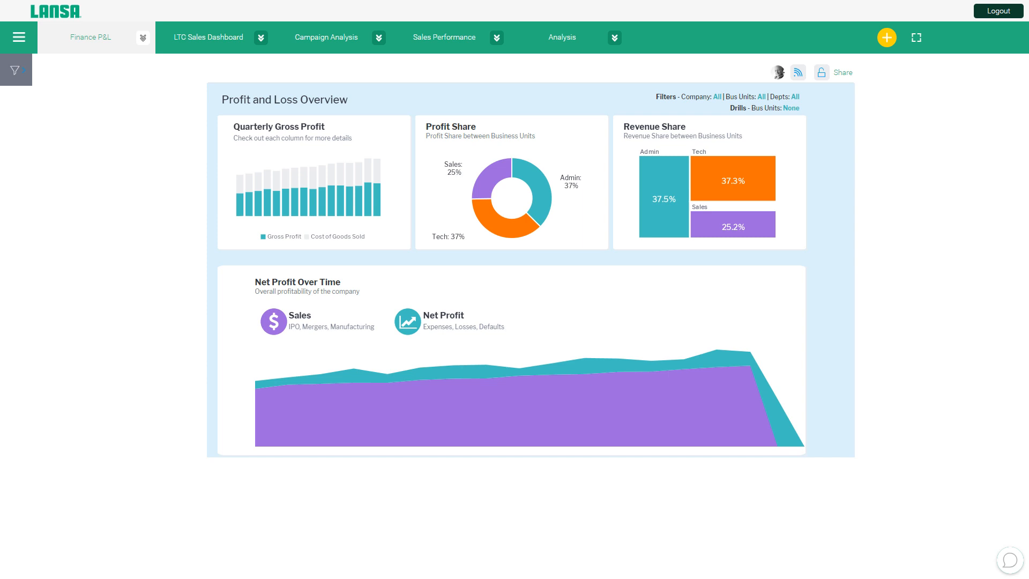
# Create a dashboard named LTC Demonstration with default data set LTC IBMi - Full and the layout splitting its middle row into two equal columns.
pyautogui.click(888, 38)
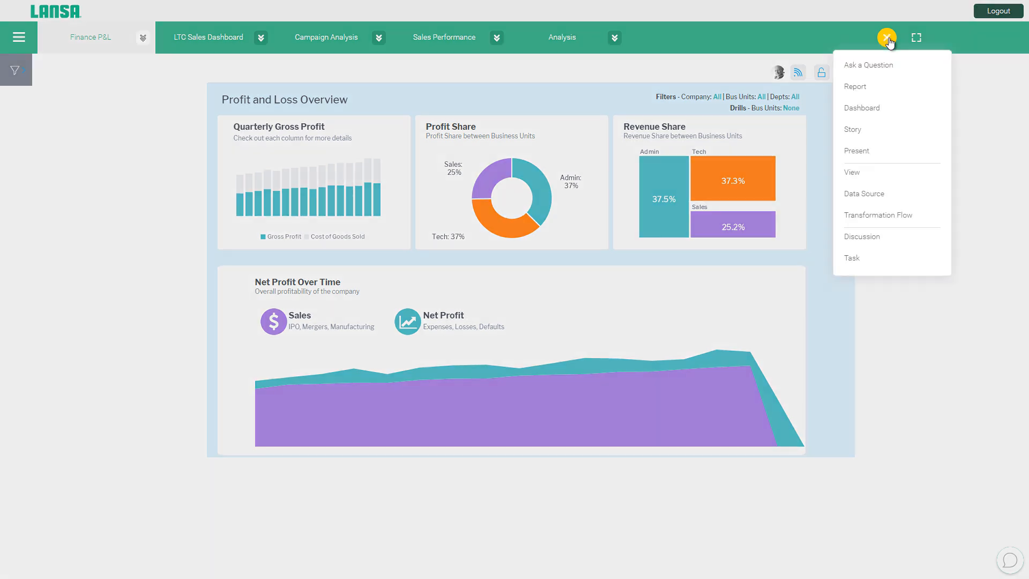
pyautogui.click(875, 108)
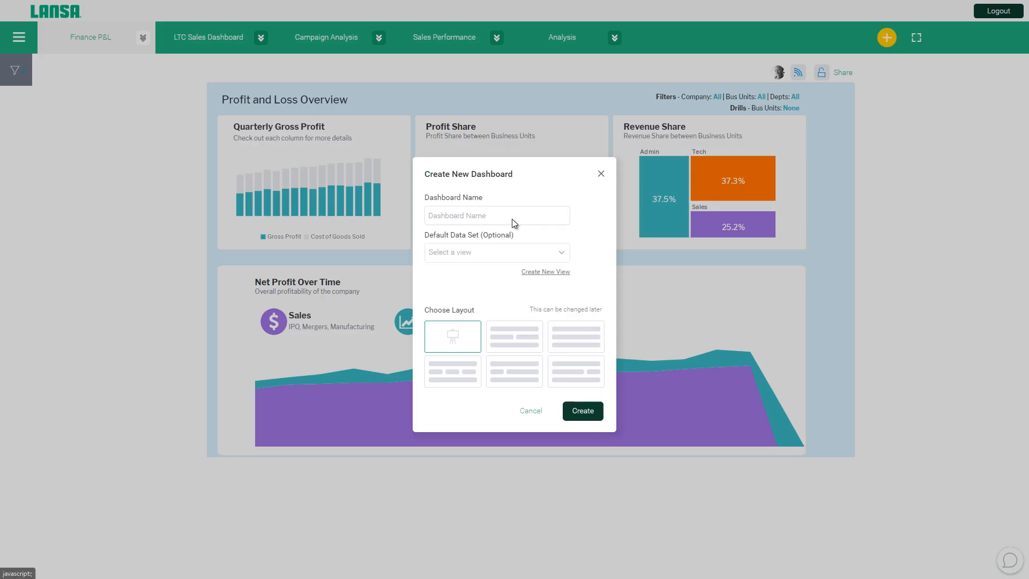
pyautogui.click(450, 215)
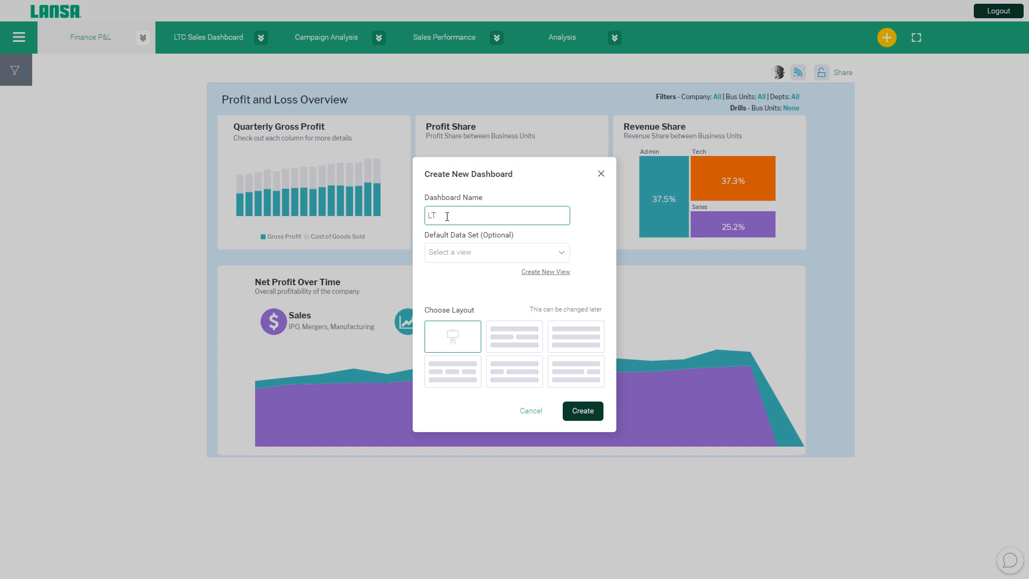
pyautogui.write('LTC Demonstration')
pyautogui.click(561, 254)
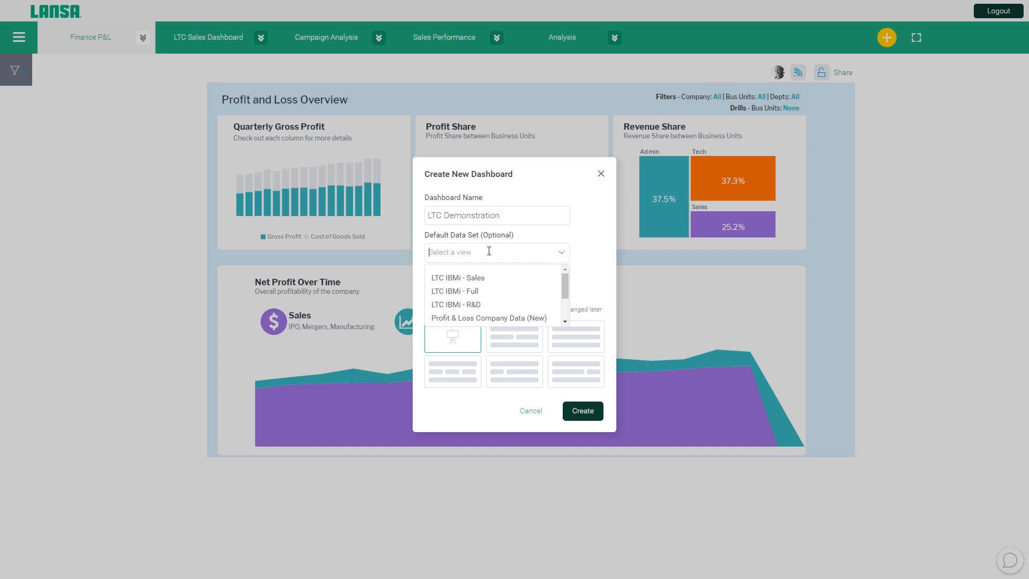
pyautogui.click(462, 293)
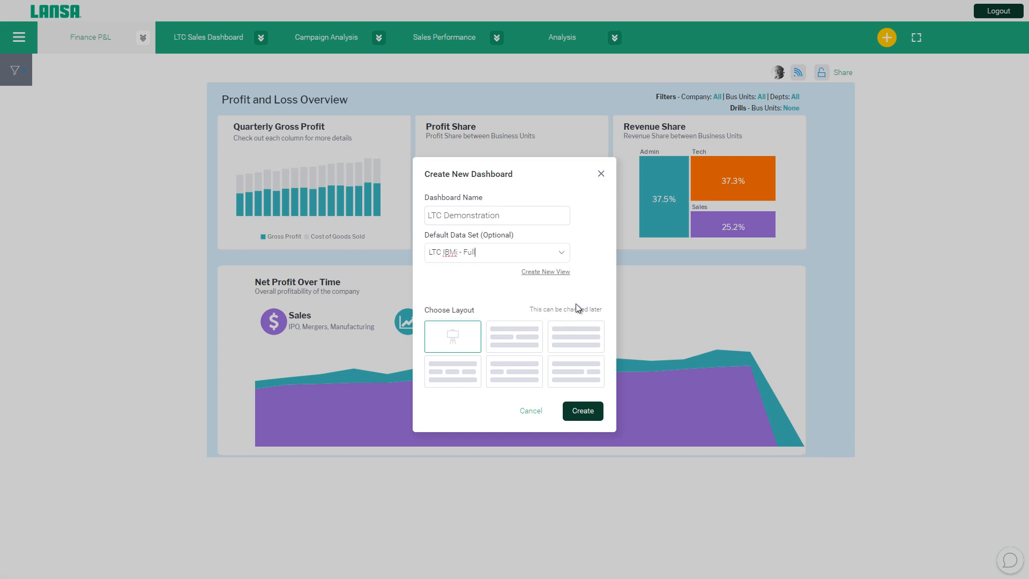
pyautogui.click(523, 349)
pyautogui.click(586, 410)
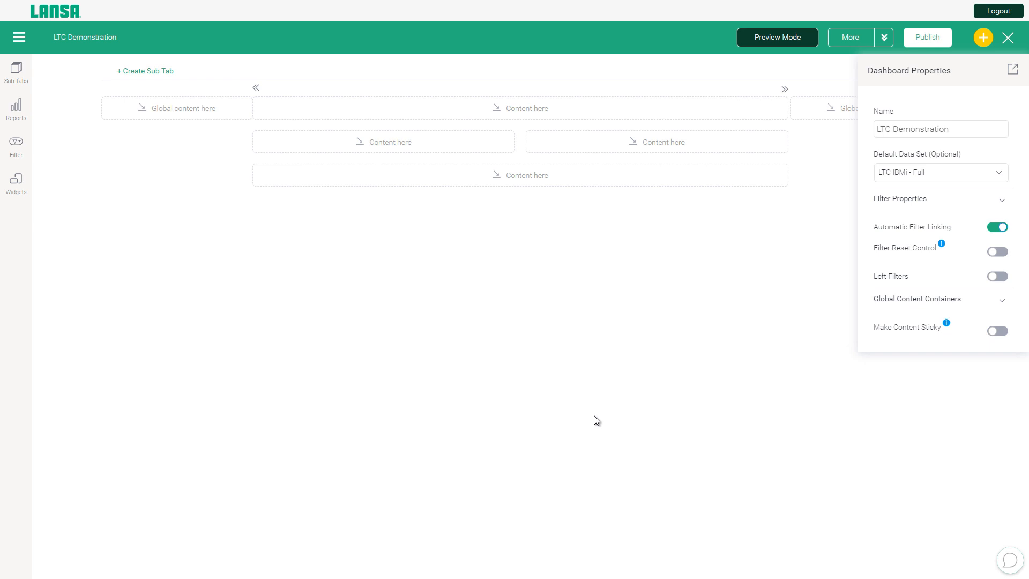
# Narrow the available reports to those using the Huston IBMi data source through an advanced search.
pyautogui.click(19, 110)
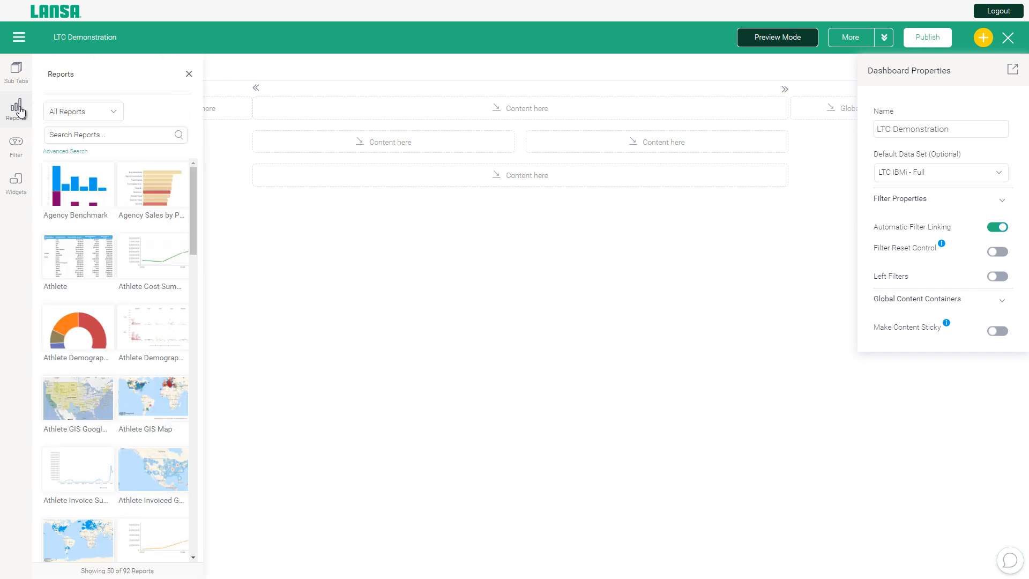
pyautogui.click(65, 151)
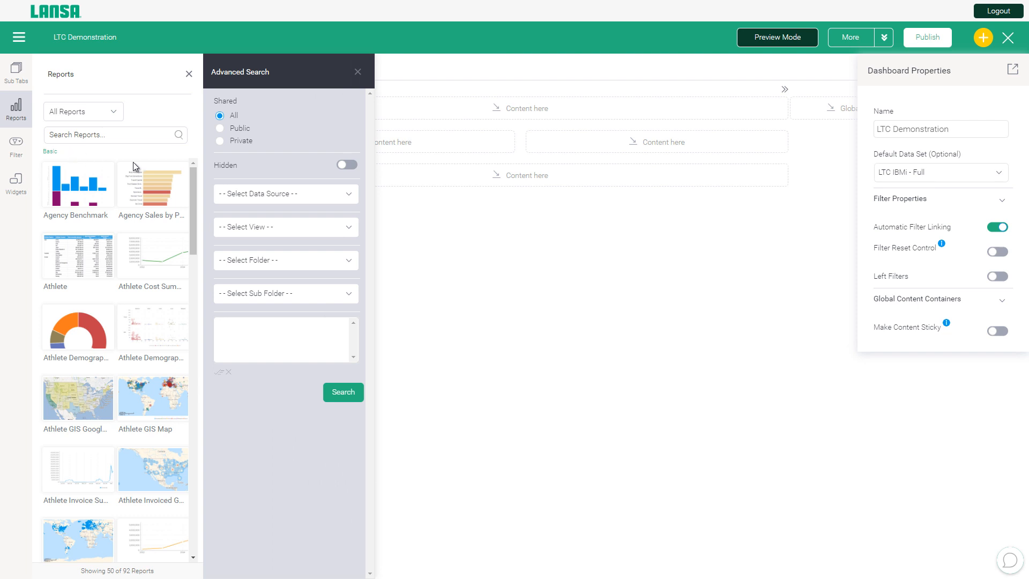
pyautogui.click(349, 196)
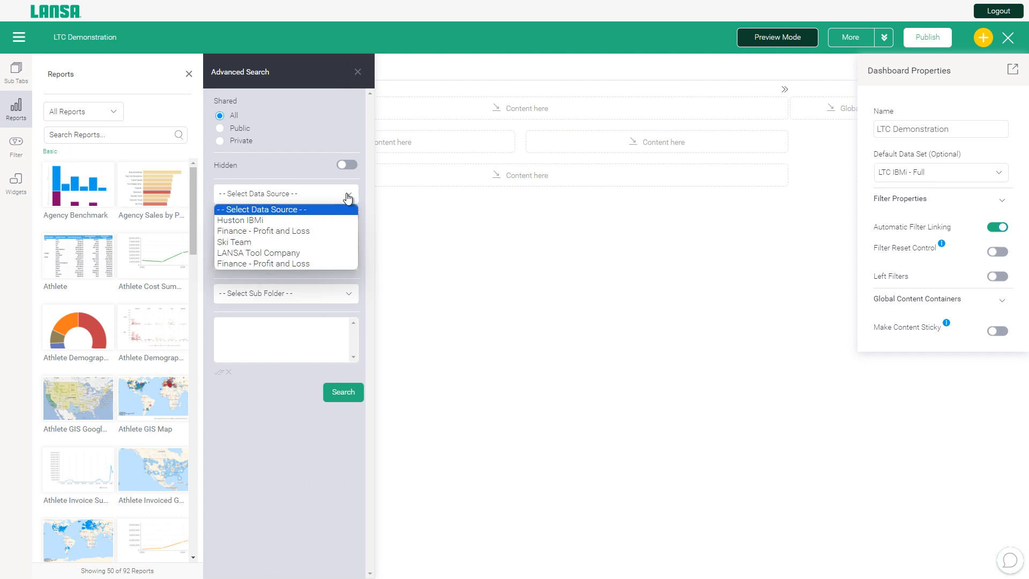
pyautogui.click(262, 220)
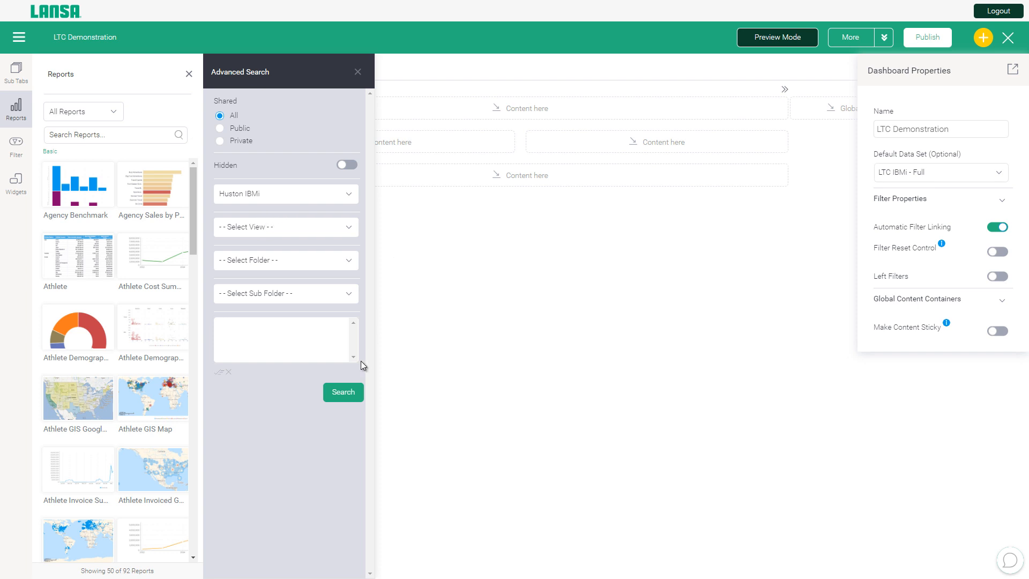
pyautogui.click(342, 391)
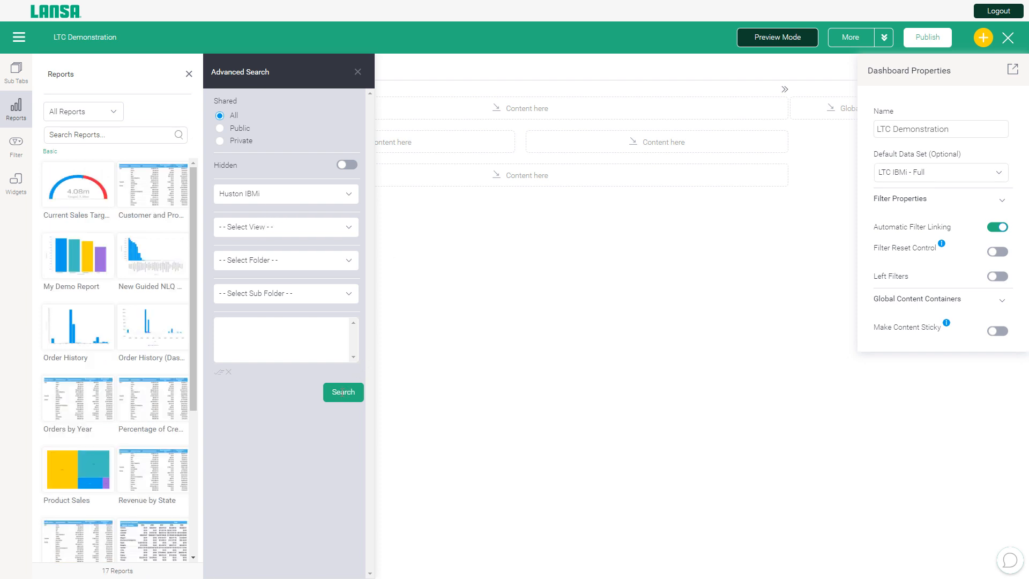
pyautogui.click(359, 74)
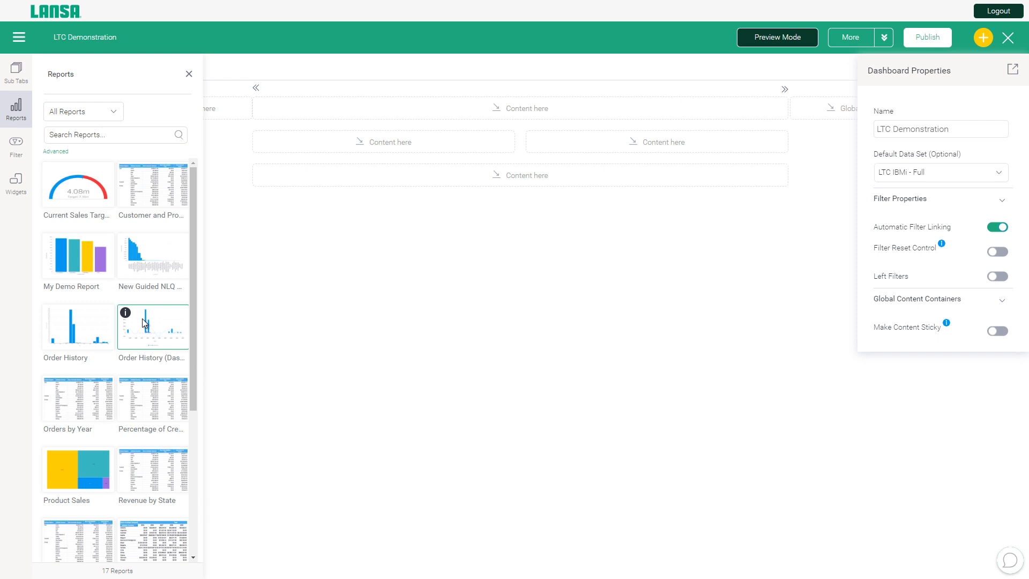
# Place the Order History (Dashboard) report in the upper full-width row and Current Sales Target's Chart 1 in the middle row's left column.
pyautogui.moveTo(143, 319); pyautogui.dragTo(524, 105)
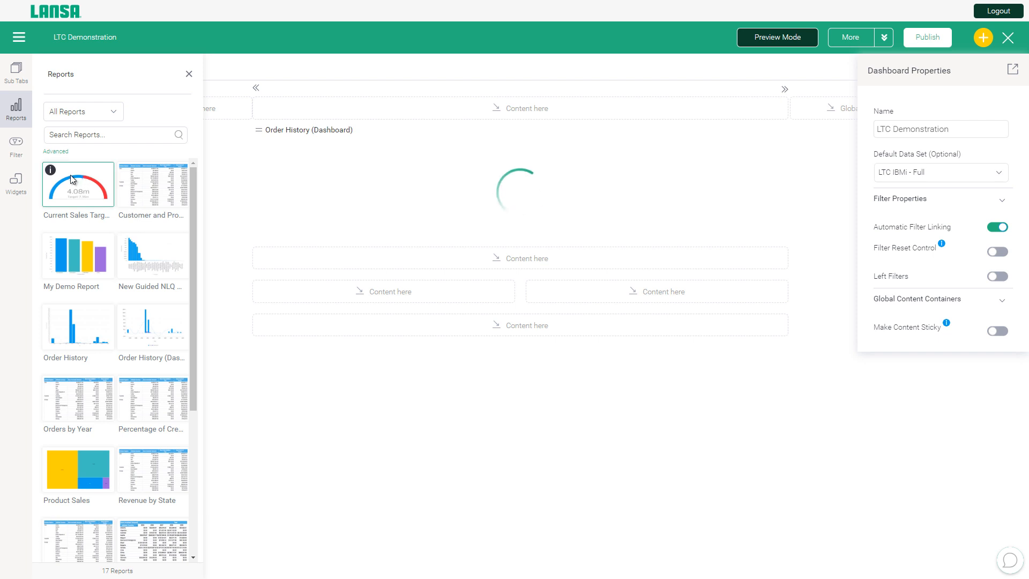
pyautogui.moveTo(70, 175); pyautogui.dragTo(371, 284)
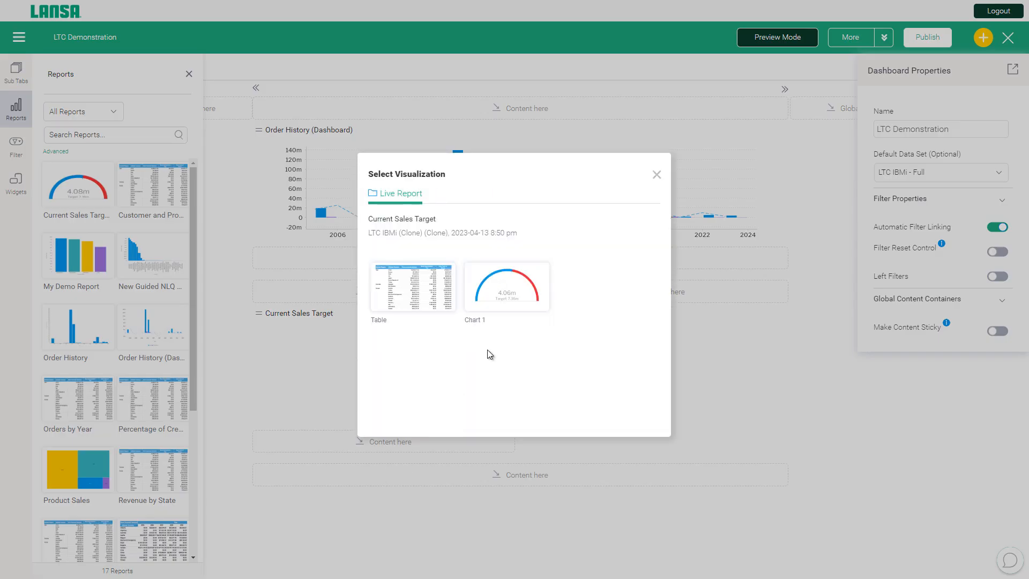
pyautogui.moveTo(384, 282)
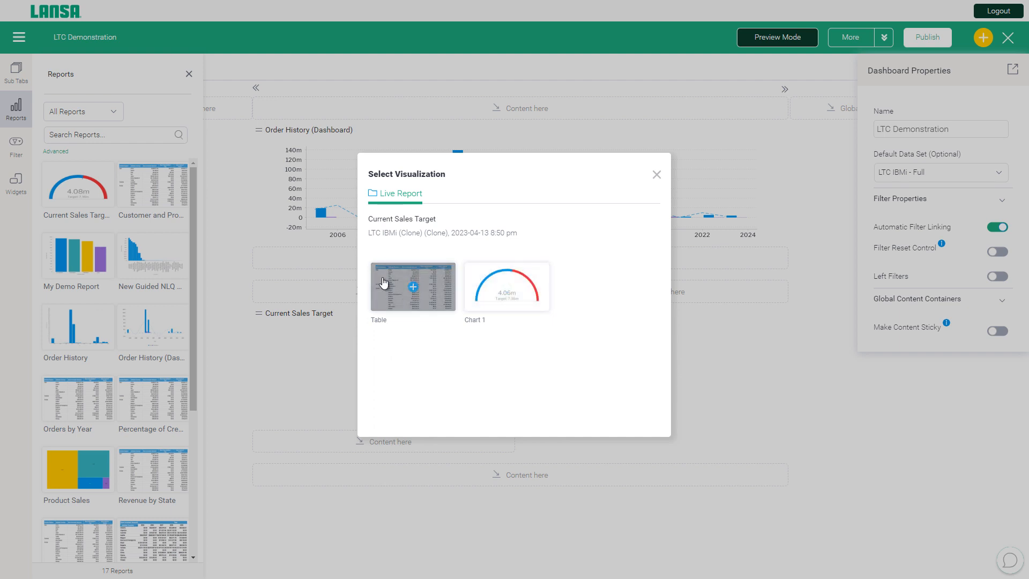
pyautogui.click(506, 289)
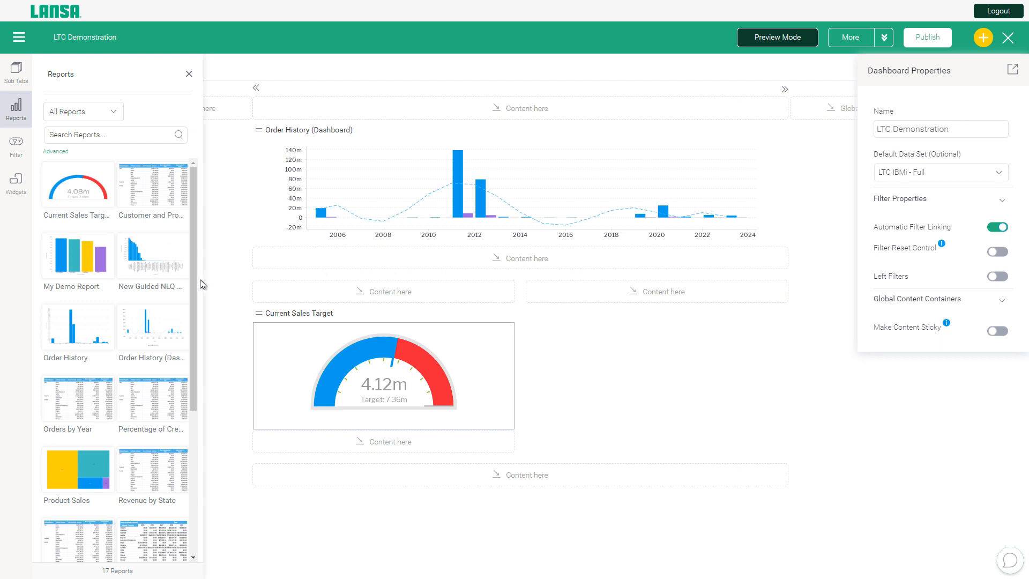
# Add the Product Sales report as Chart 1 in the middle row's right column.
pyautogui.moveTo(194, 274); pyautogui.dragTo(198, 343)
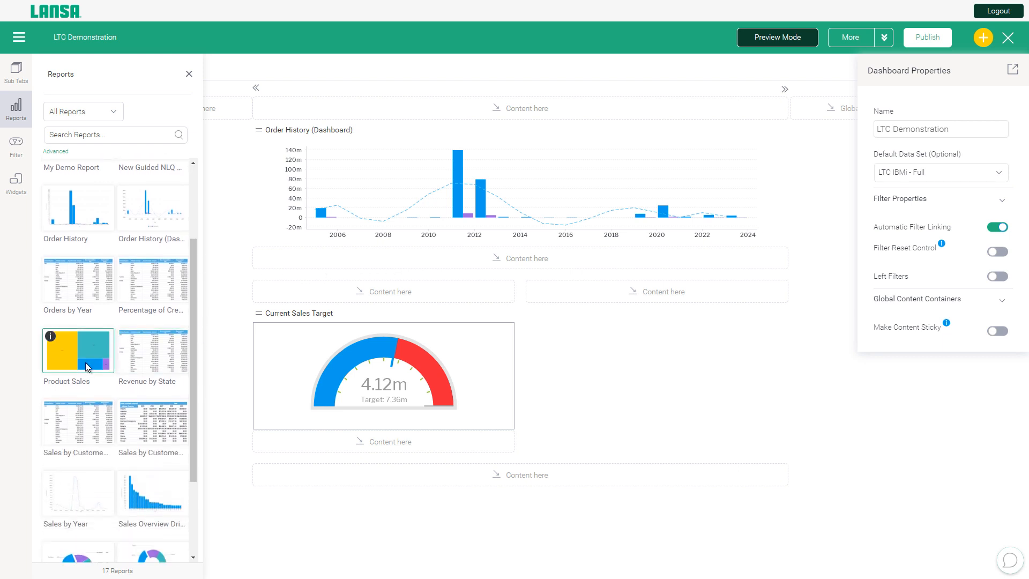
pyautogui.moveTo(72, 349); pyautogui.dragTo(641, 303)
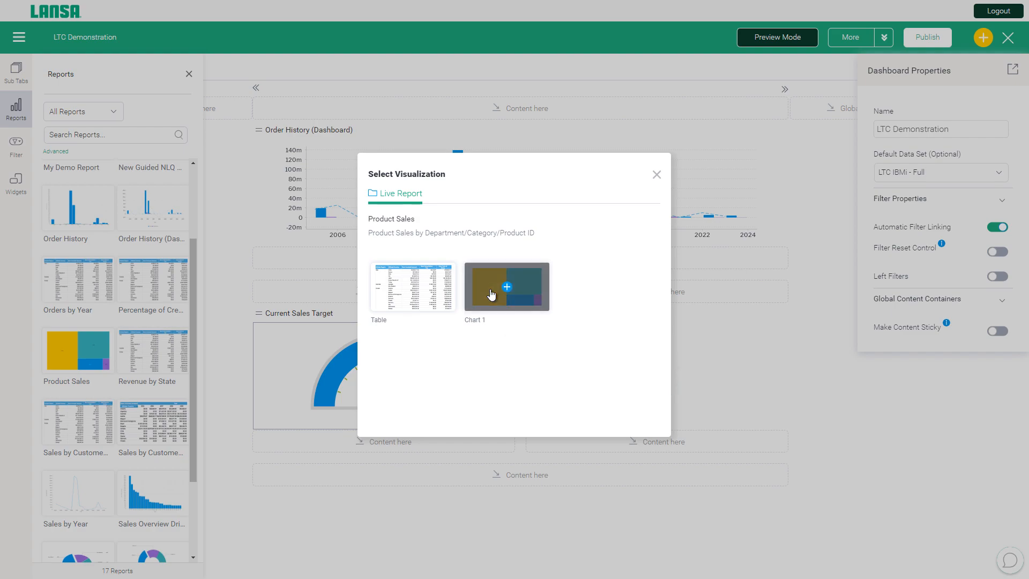
pyautogui.click(491, 294)
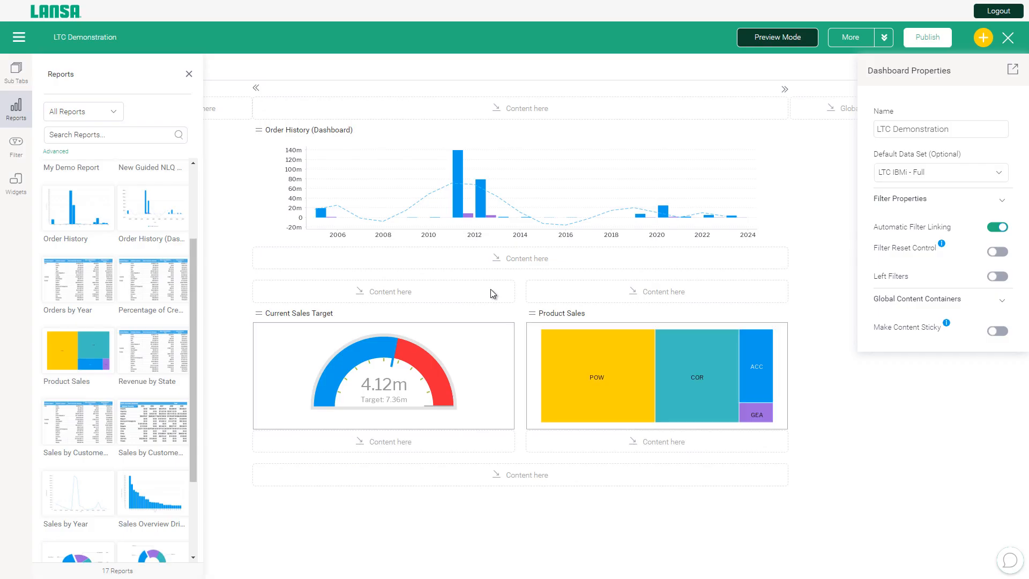
# Add the Top 10 Products report as Chart 1 directly below the Current Sales Target gauge.
pyautogui.moveTo(195, 403); pyautogui.dragTo(197, 494)
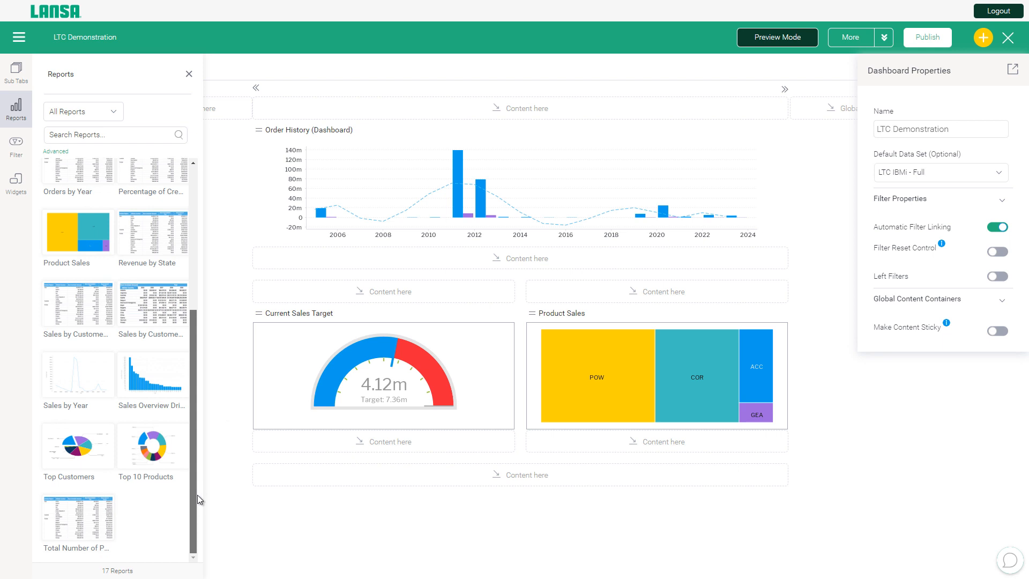
pyautogui.moveTo(153, 436); pyautogui.dragTo(379, 449)
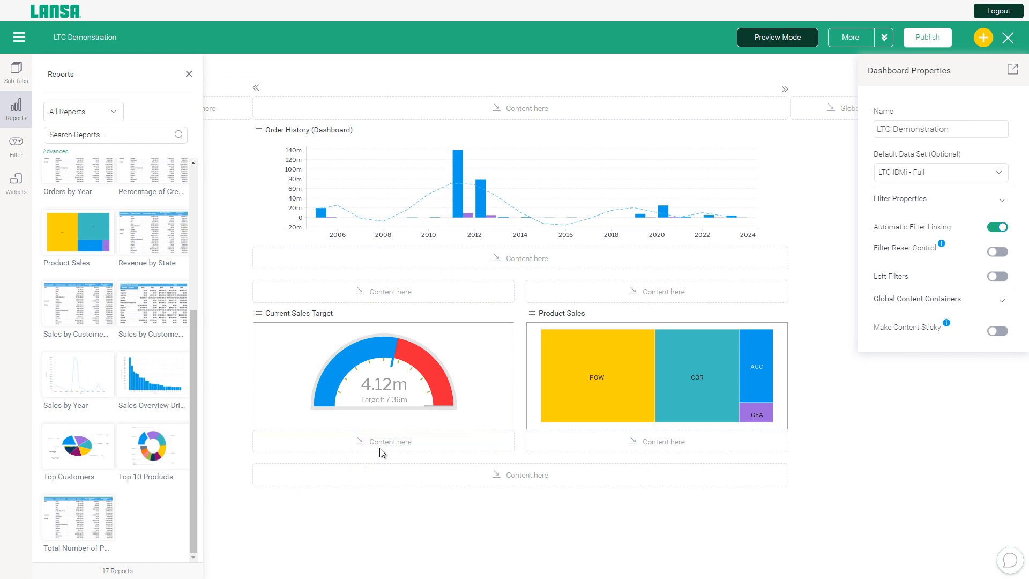
pyautogui.moveTo(517, 292)
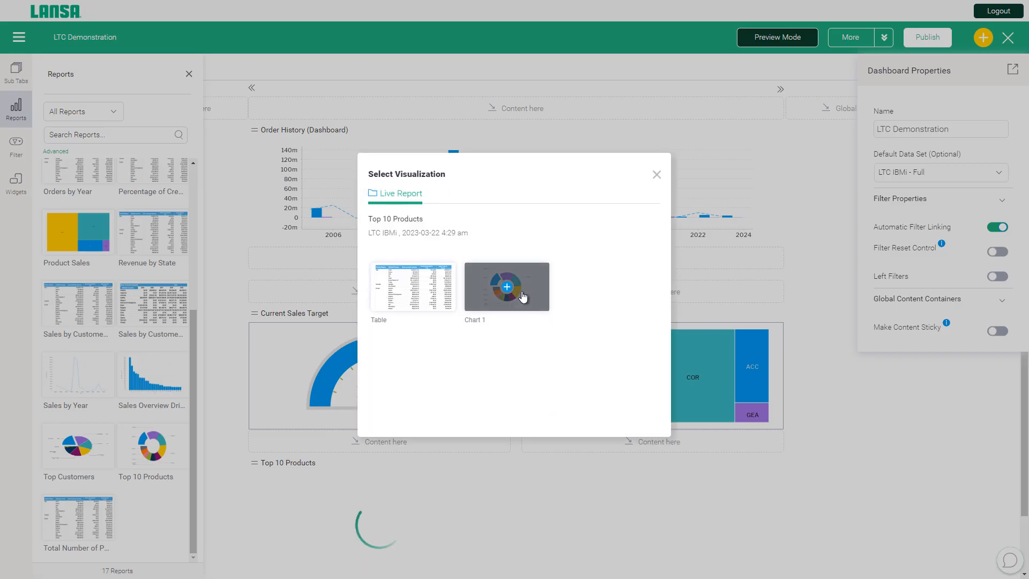
pyautogui.click(515, 292)
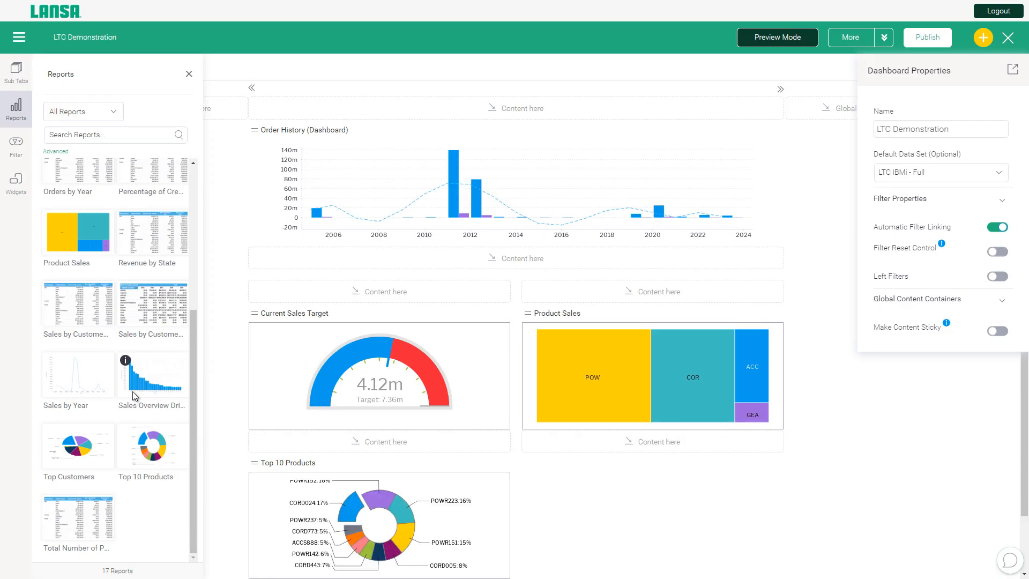
# Add the Sales Overview Drill Down report below Product Sales using the Sum Order Line Total by State chart, and close the report list.
pyautogui.moveTo(134, 380)
pyautogui.moveTo(134, 380); pyautogui.dragTo(613, 463)
pyautogui.moveTo(156, 375); pyautogui.dragTo(655, 481)
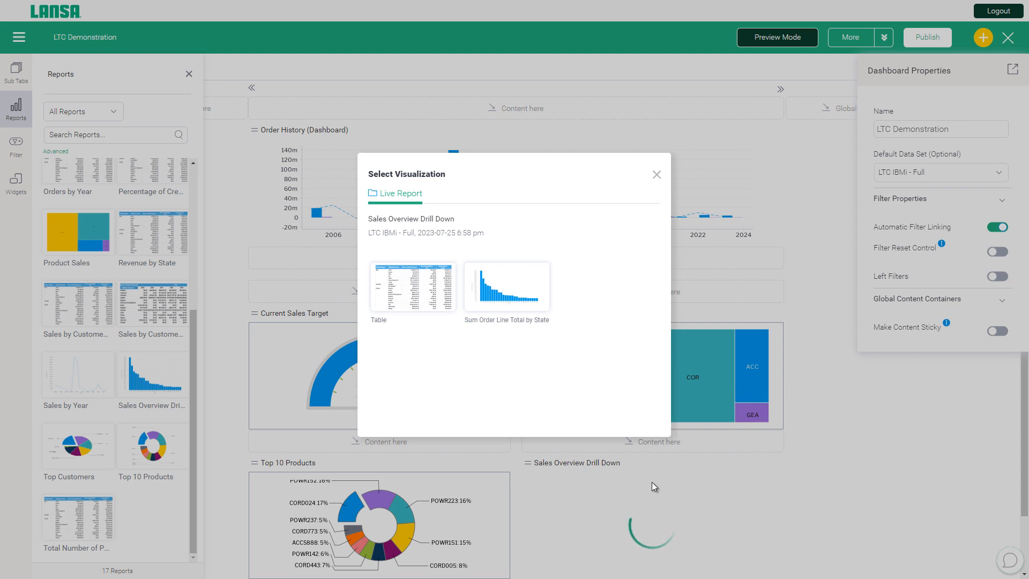
pyautogui.click(506, 286)
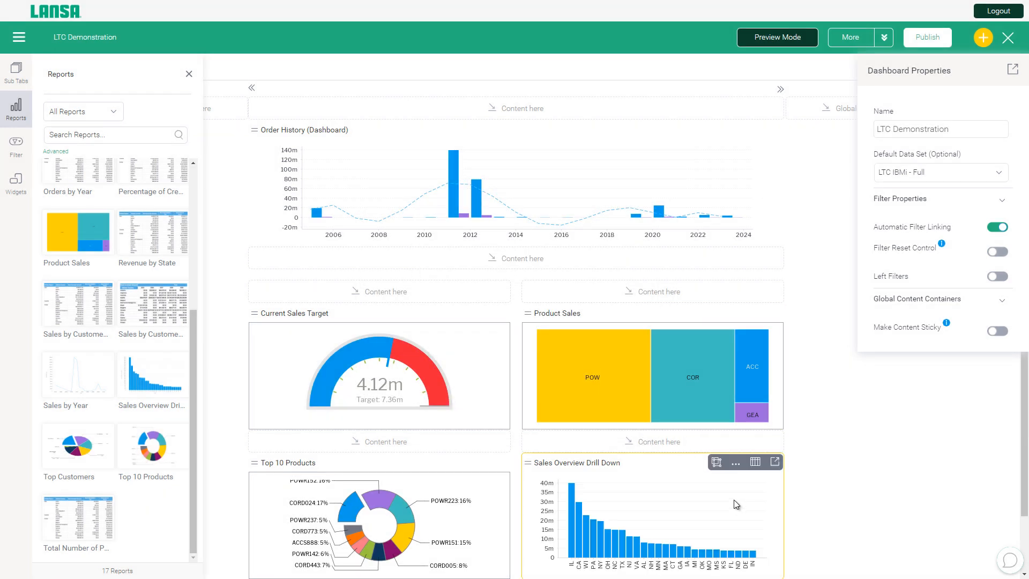
pyautogui.click(188, 75)
pyautogui.scroll(-1, 850, 499)
pyautogui.scroll(1, 851, 499)
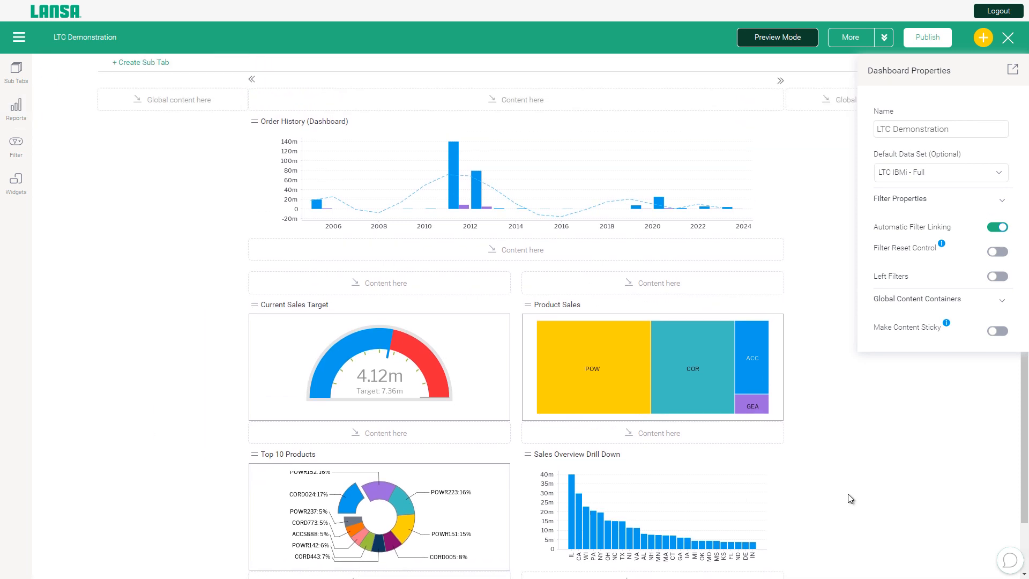
pyautogui.scroll(1, 848, 494)
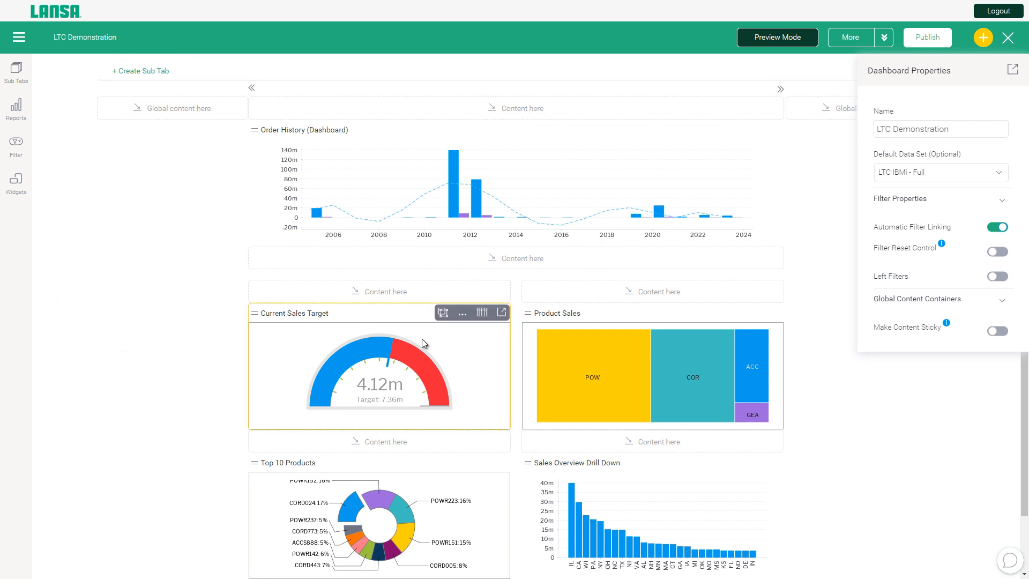
# Place a vertical filter list in the global content area to the left of the Order History chart.
pyautogui.click(16, 146)
pyautogui.moveTo(65, 138); pyautogui.dragTo(217, 111)
pyautogui.click(209, 186)
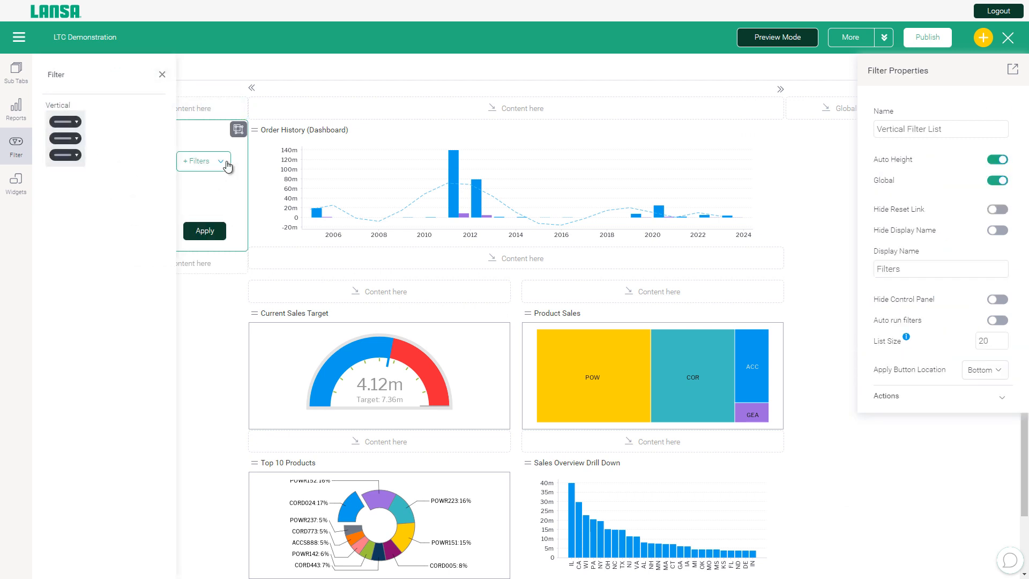
# Add the Customer Name filter from the Order History (Dashboard) report to the vertical filter list.
pyautogui.click(222, 162)
pyautogui.click(256, 184)
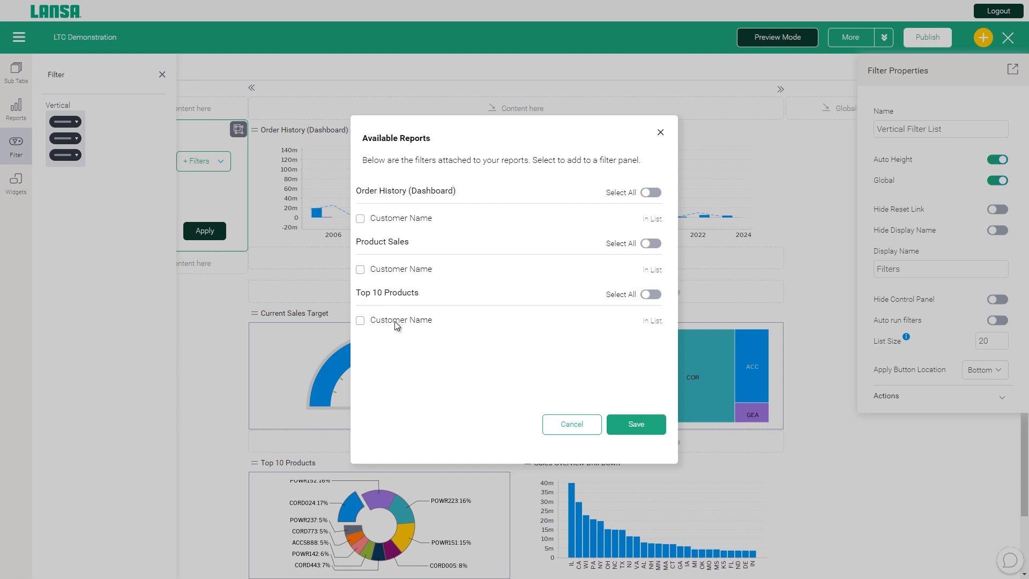
pyautogui.click(360, 219)
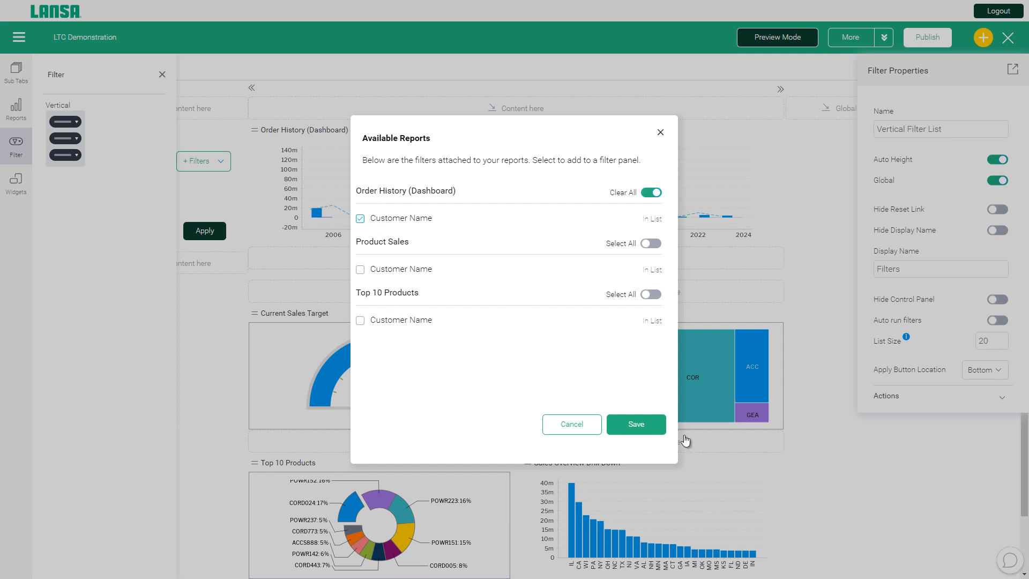
pyautogui.click(637, 424)
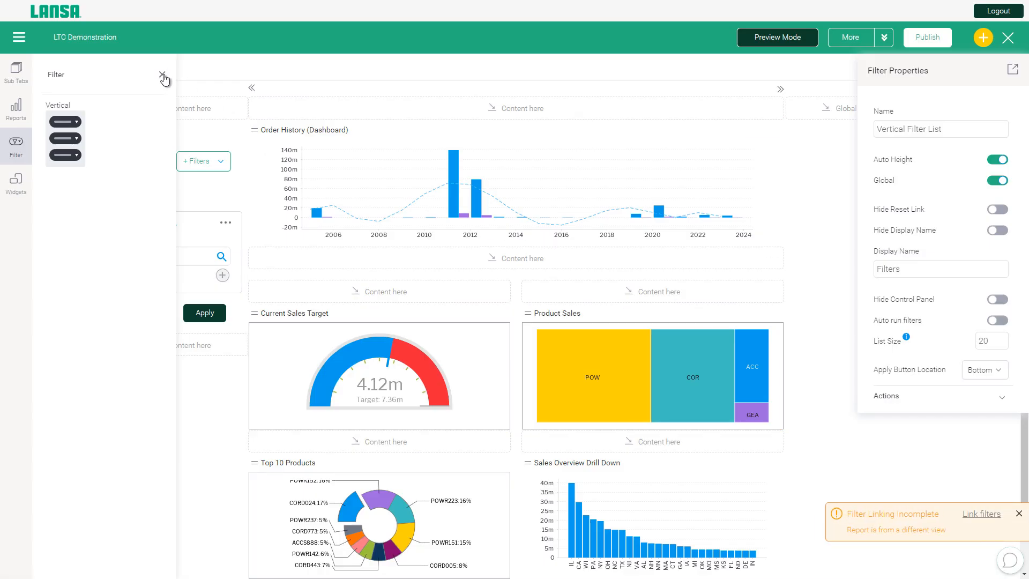
pyautogui.click(162, 75)
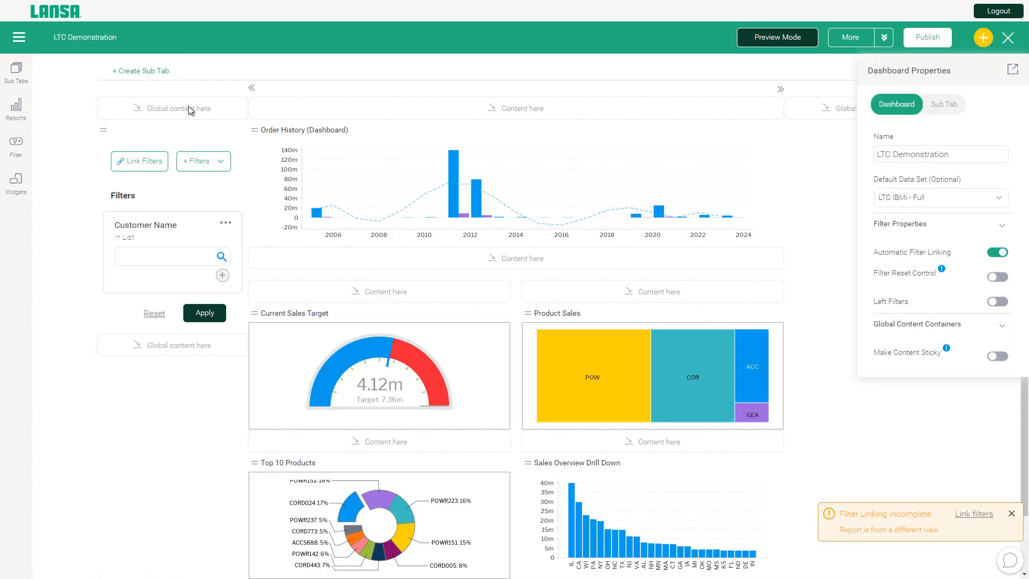
# Link the Customer Name filter to the Customer Name field of Current Sales Target, Product Sales and Top 10 Products, and apply the links.
pyautogui.click(145, 167)
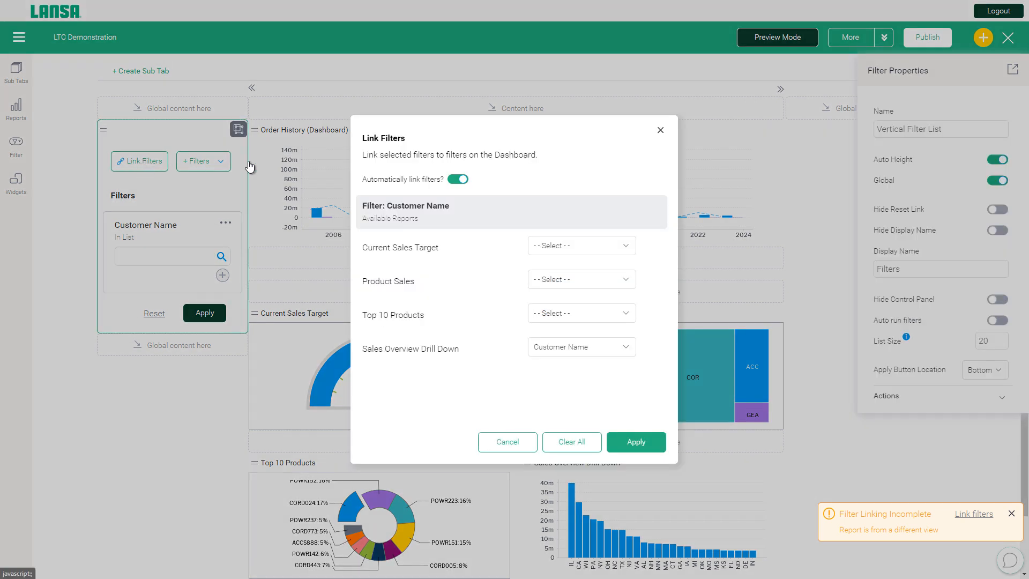
pyautogui.click(629, 252)
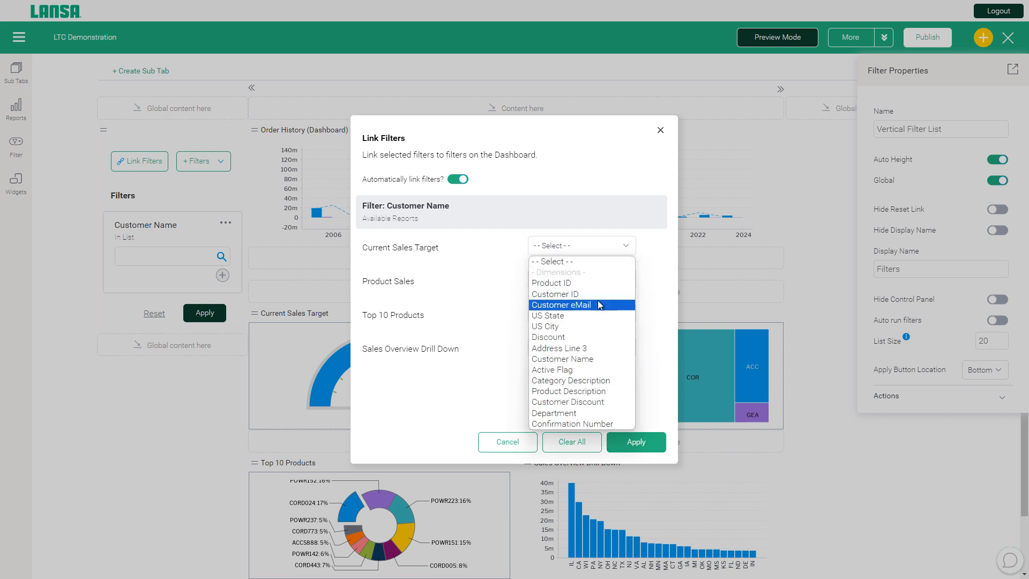
pyautogui.click(592, 358)
pyautogui.click(623, 281)
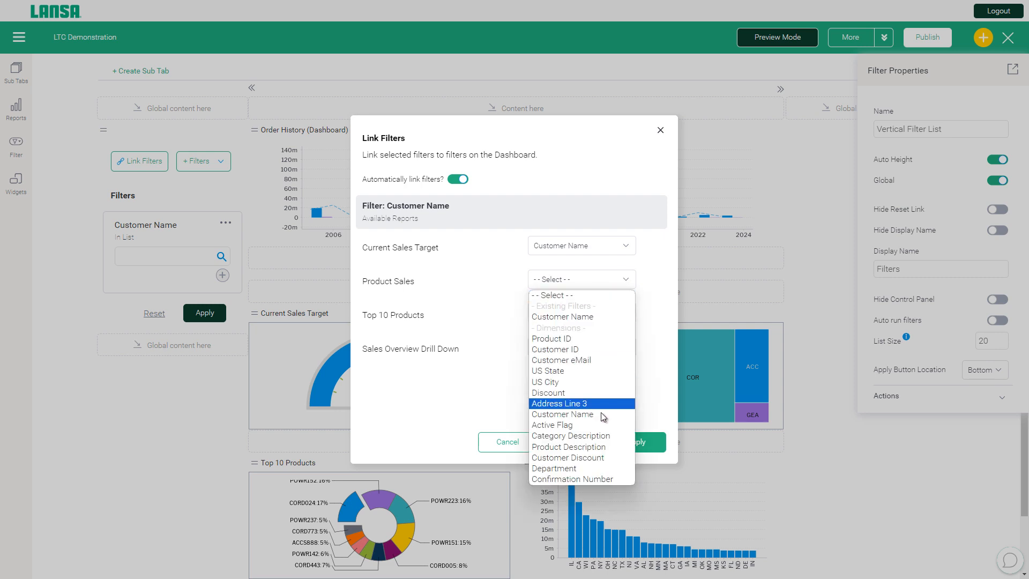
pyautogui.click(558, 414)
pyautogui.click(625, 318)
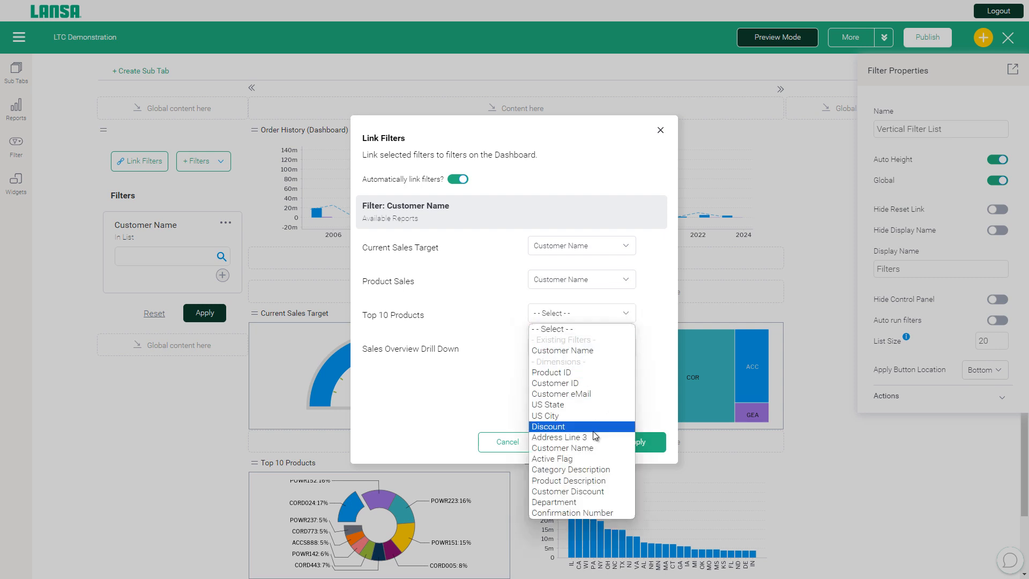
pyautogui.click(591, 448)
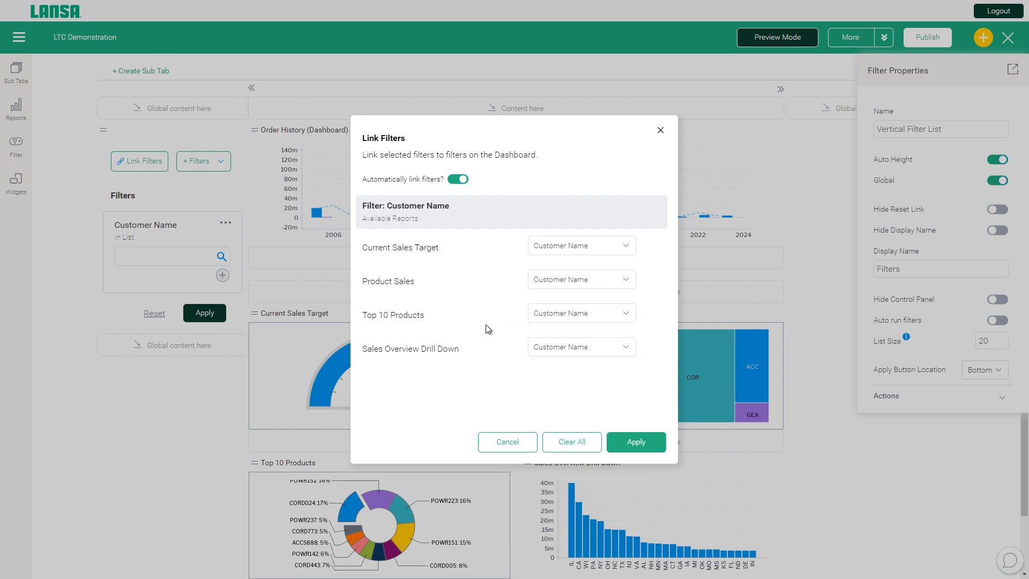
pyautogui.click(643, 446)
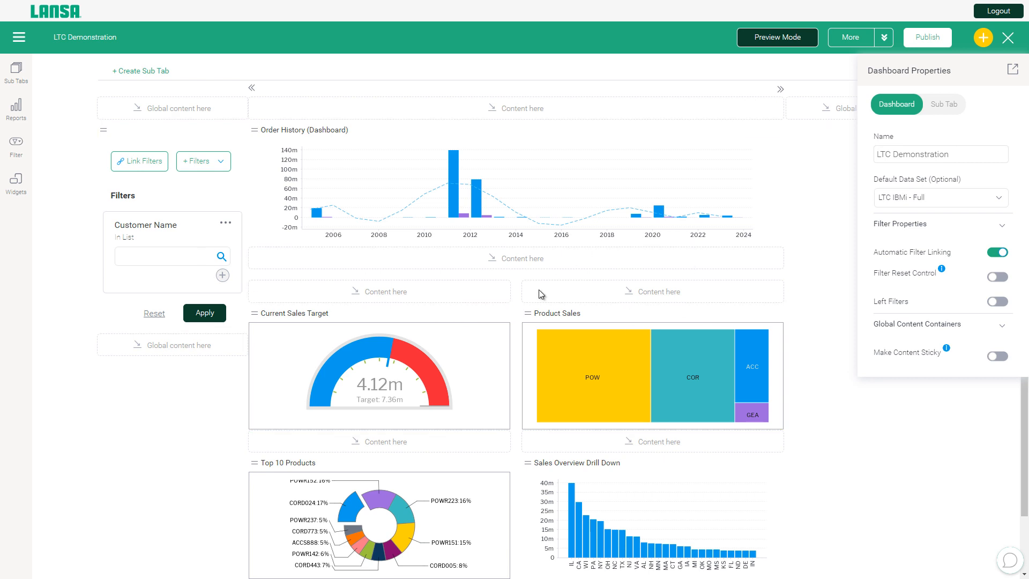
# Filter the dashboard by the customers Ace Hardware, Acme, Air-Way Manufacturing and Algoma Hardwoods.
pyautogui.moveTo(777, 464)
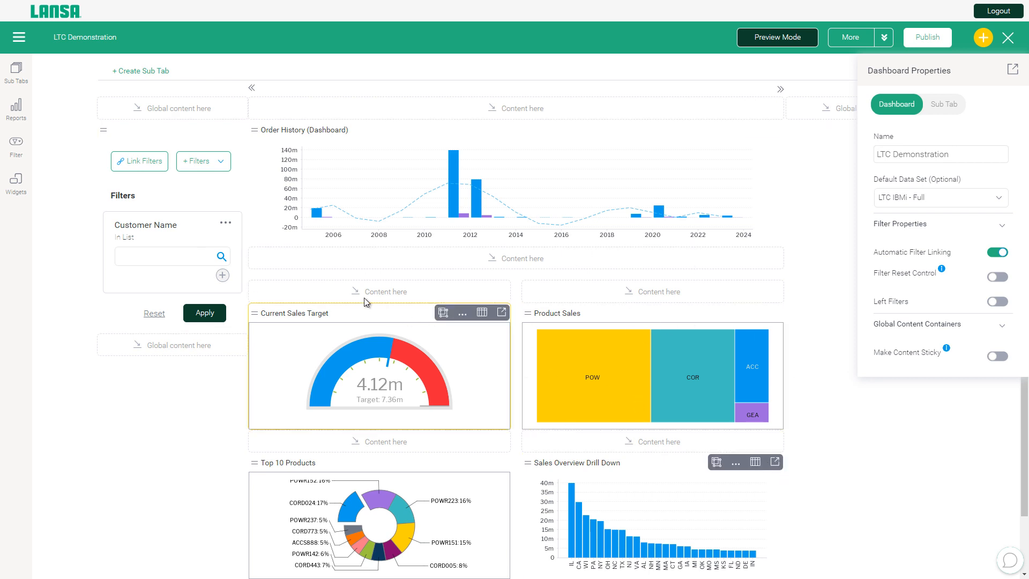
pyautogui.click(220, 257)
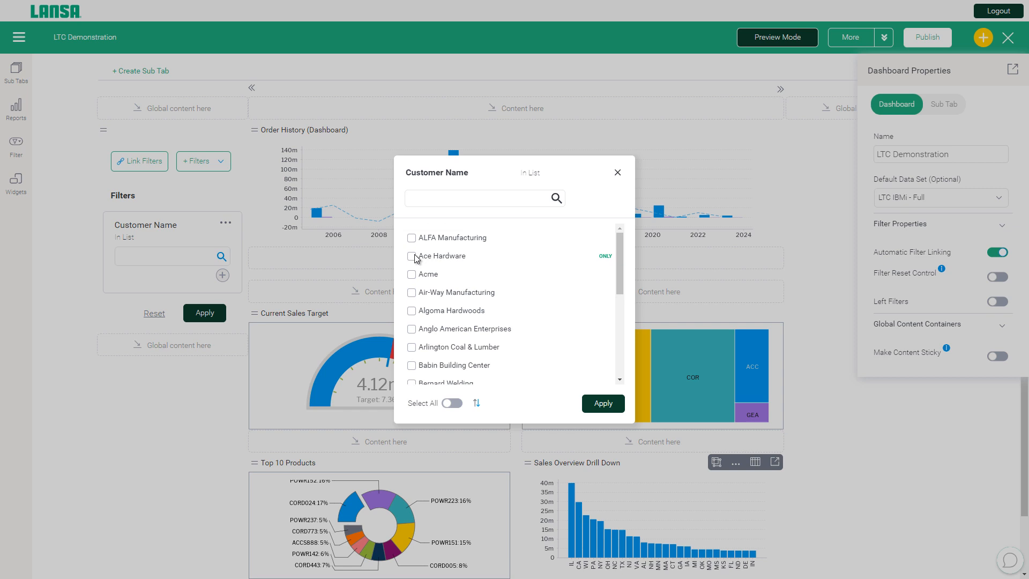
pyautogui.click(412, 258)
pyautogui.click(413, 276)
pyautogui.click(412, 293)
pyautogui.click(411, 311)
pyautogui.click(616, 406)
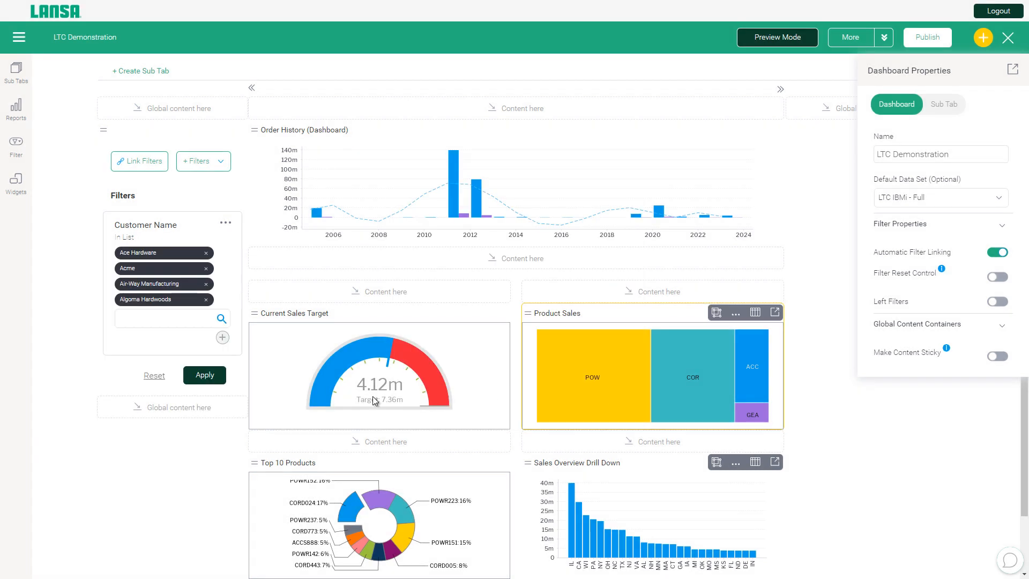
pyautogui.click(213, 378)
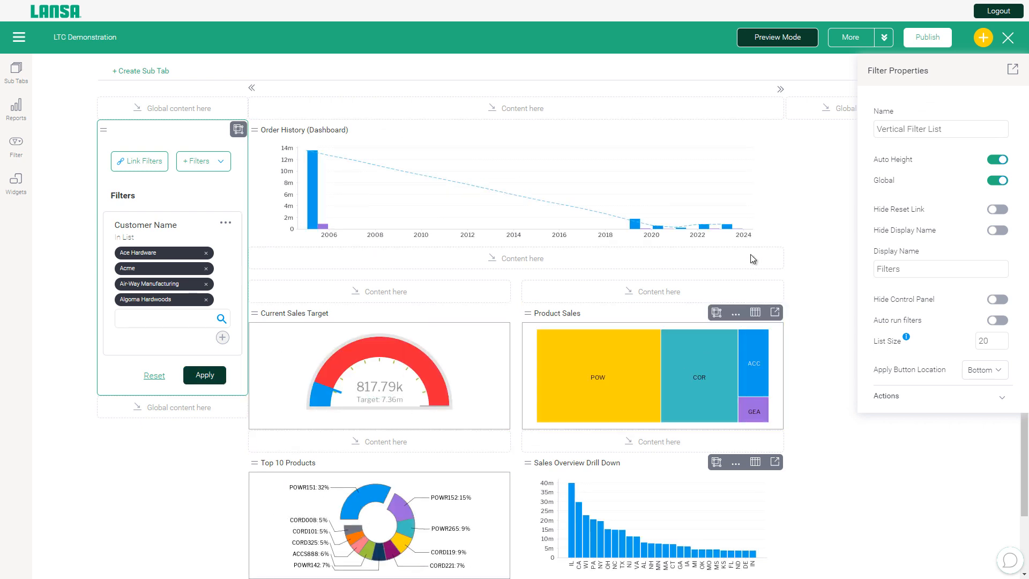
# Publish the LTC Demonstration dashboard to the Sales subfolder of LANSA Tool Company with public access.
pyautogui.click(930, 41)
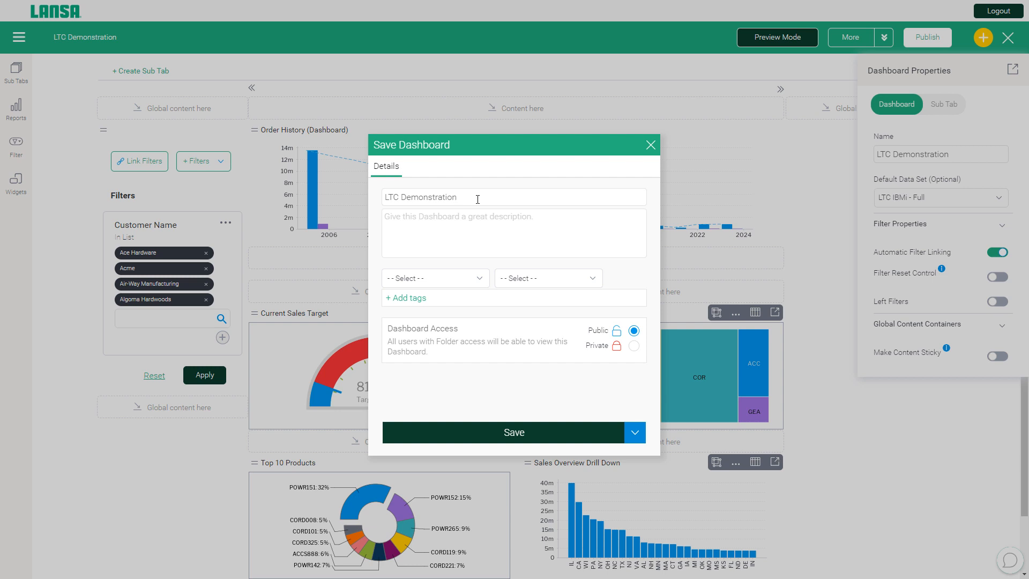
pyautogui.click(480, 281)
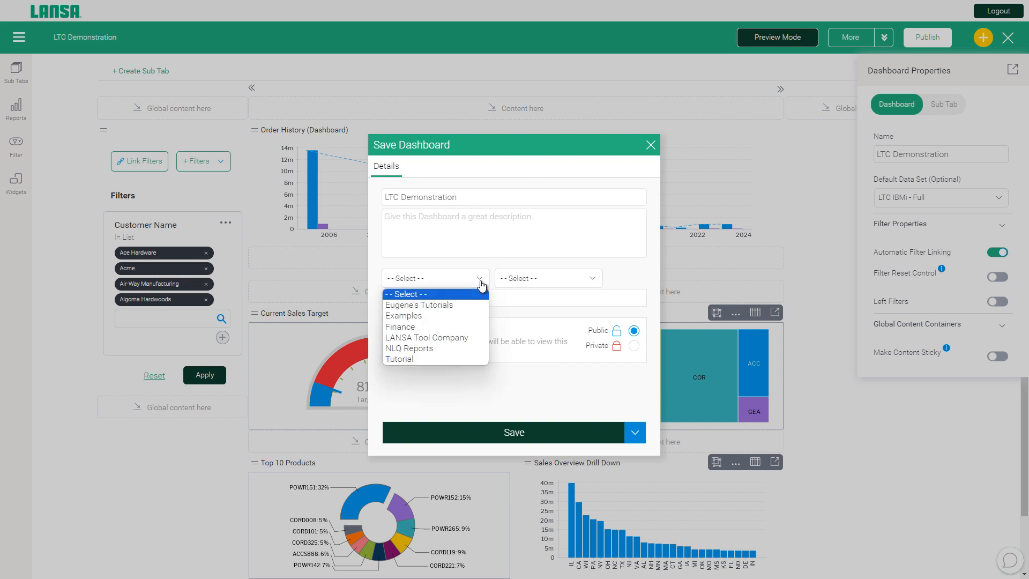
pyautogui.click(453, 337)
pyautogui.click(517, 284)
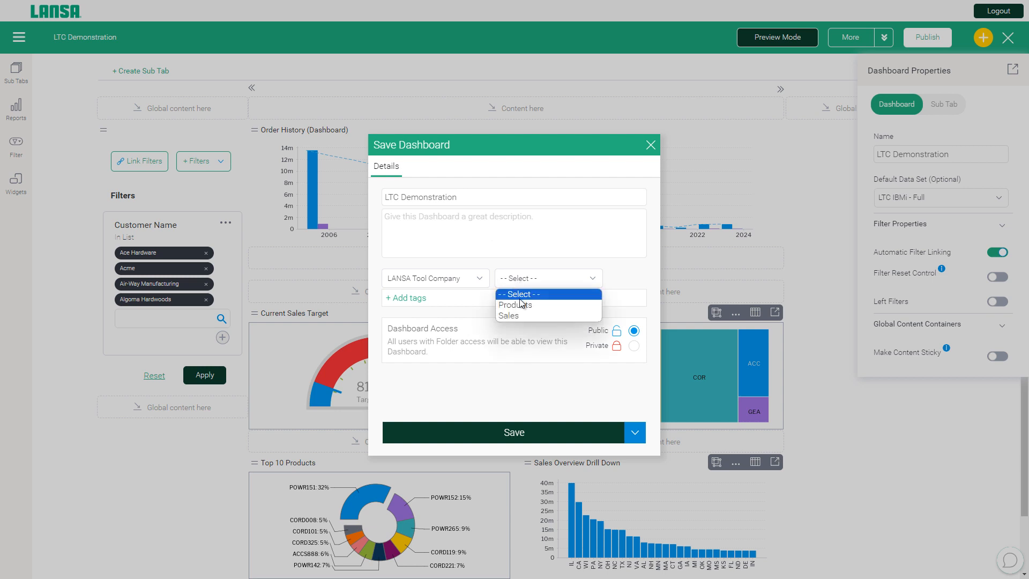
pyautogui.click(508, 317)
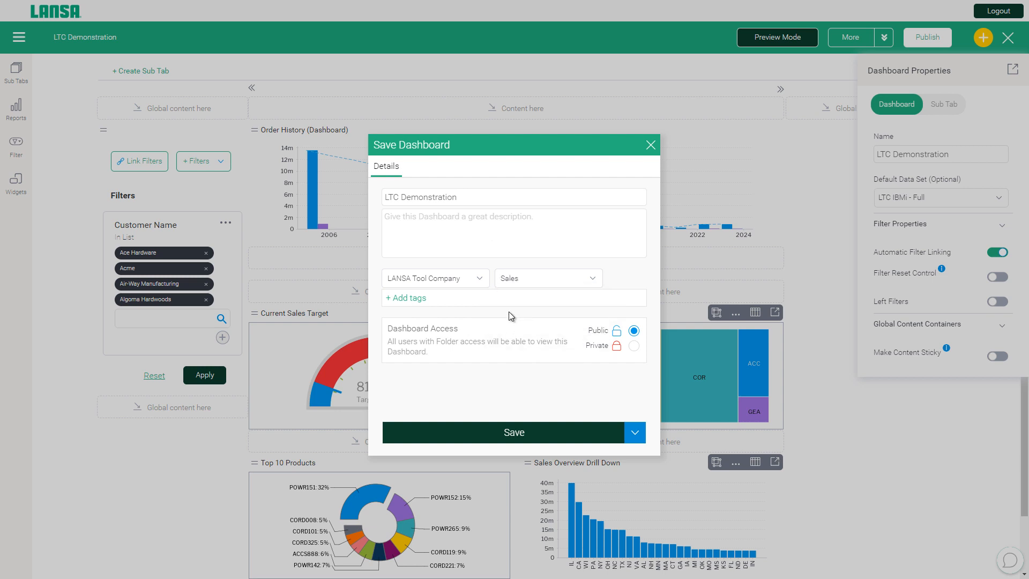
pyautogui.click(513, 434)
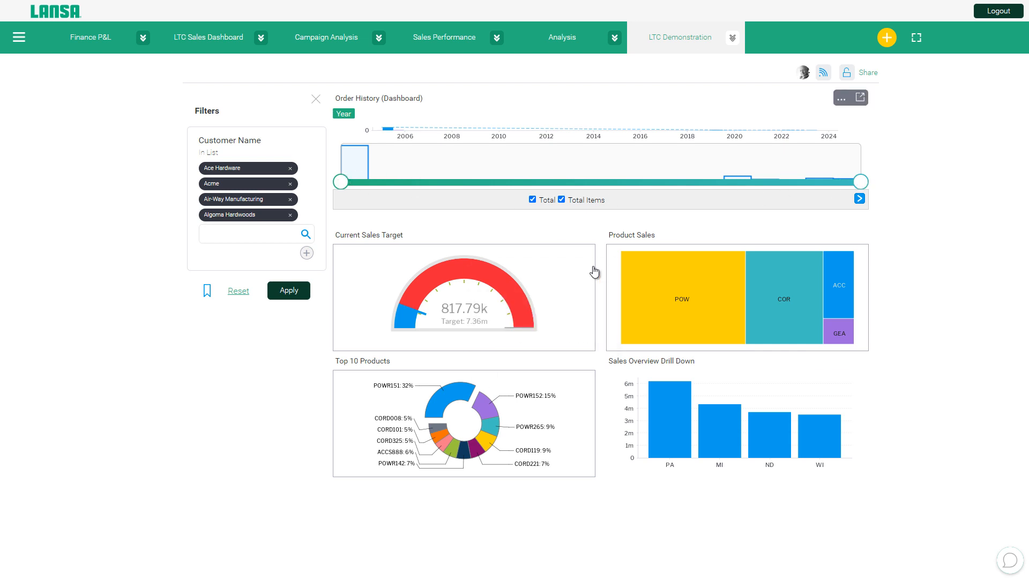
# Remove Algoma Hardwoods from the Customer Name filter and reapply it to the published dashboard.
pyautogui.moveTo(452, 261)
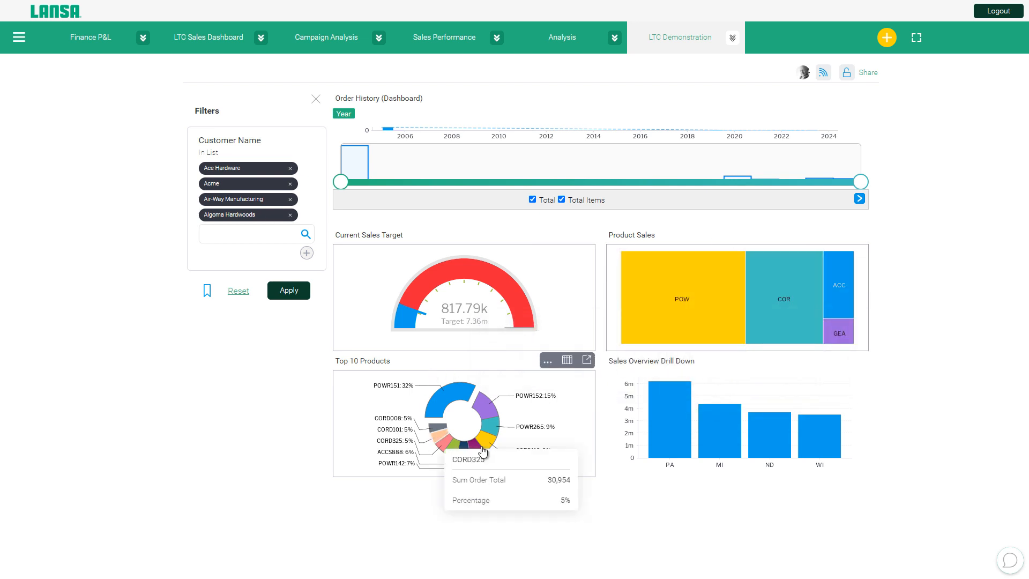
pyautogui.moveTo(710, 449)
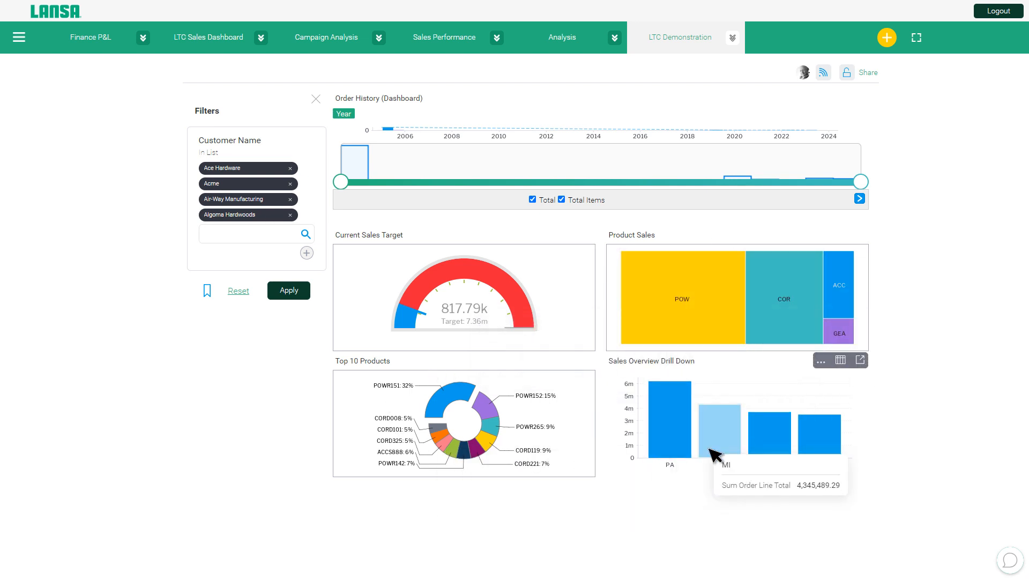
pyautogui.click(290, 214)
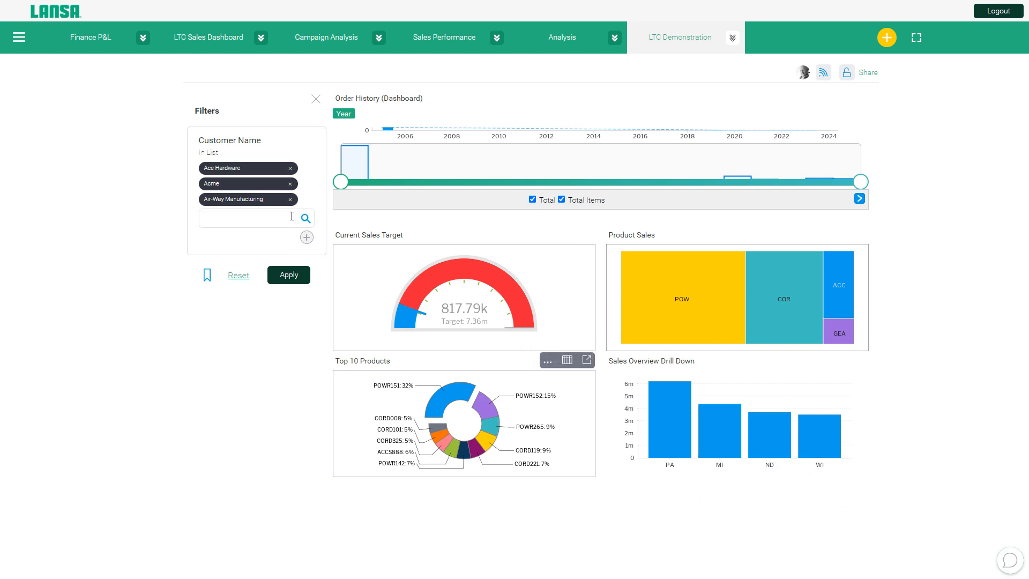
pyautogui.click(288, 275)
pyautogui.moveTo(486, 332)
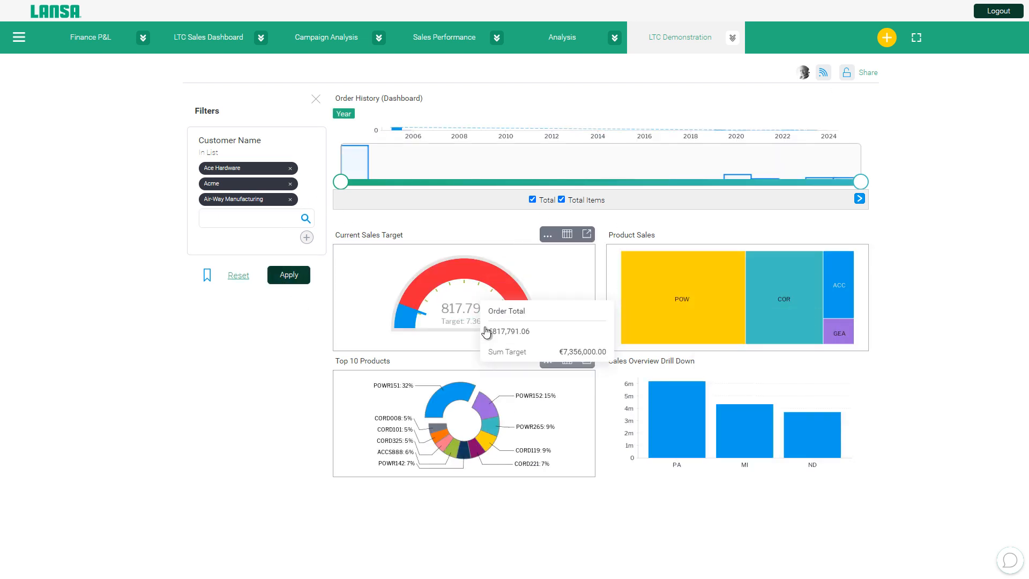
# Clear and apply the Customer Name filter, and shorten the Order History timeline at its start.
pyautogui.click(288, 199)
pyautogui.click(290, 183)
pyautogui.click(290, 168)
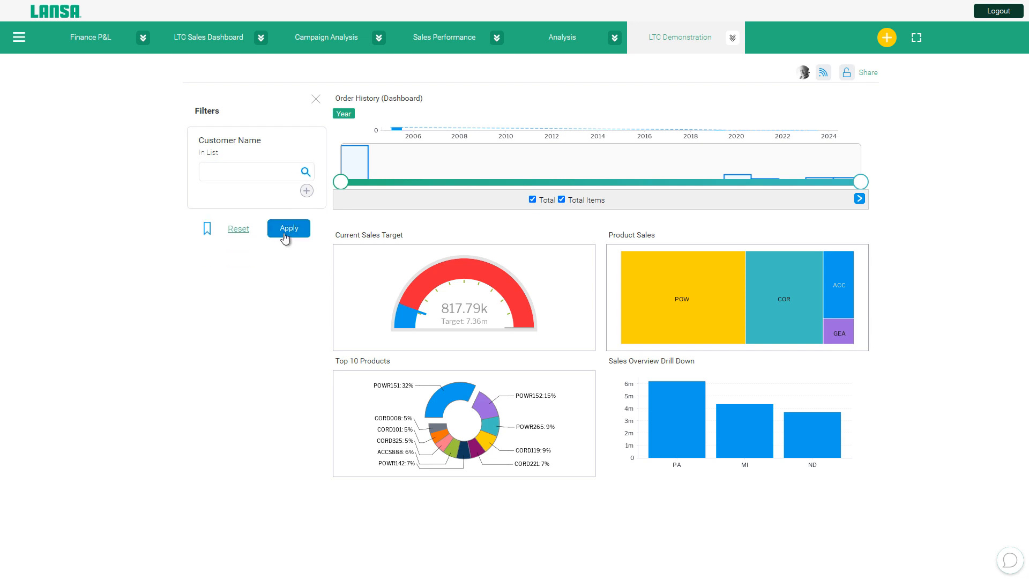
pyautogui.click(285, 236)
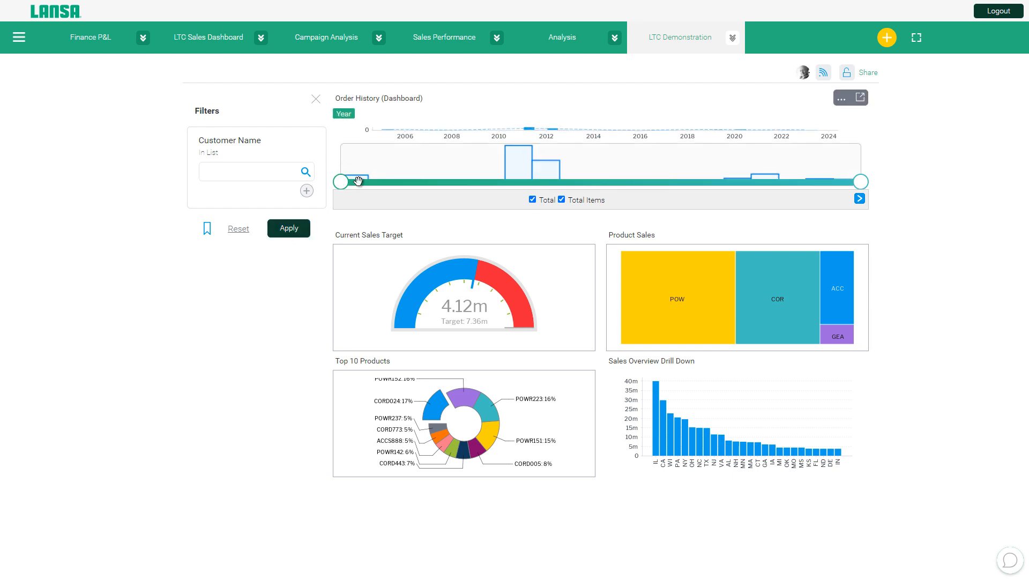
pyautogui.moveTo(346, 185); pyautogui.dragTo(432, 182)
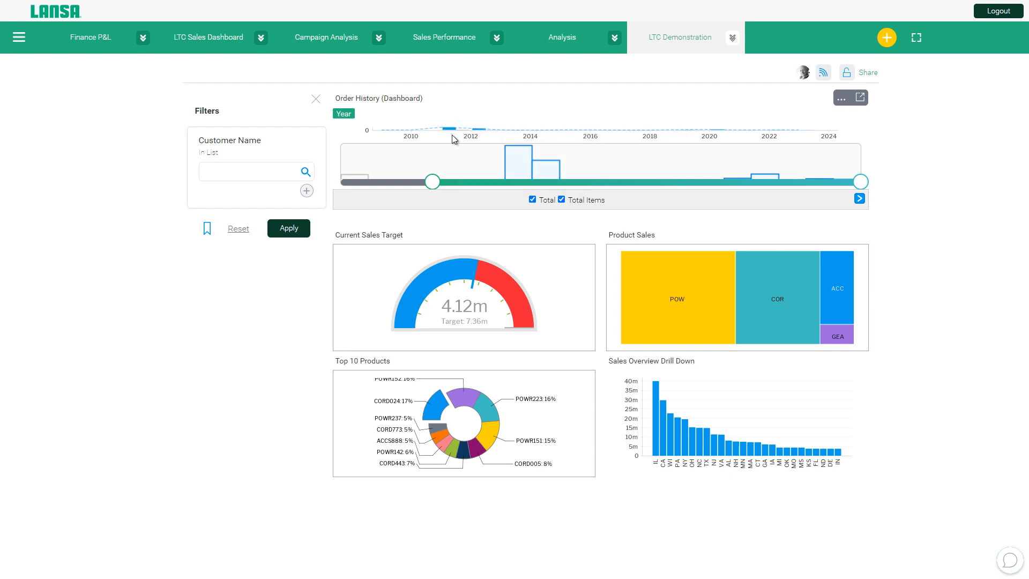
# Open a new version of the LTC Demonstration dashboard for editing, make the Order History chart taller and publish it.
pyautogui.click(732, 38)
pyautogui.click(647, 65)
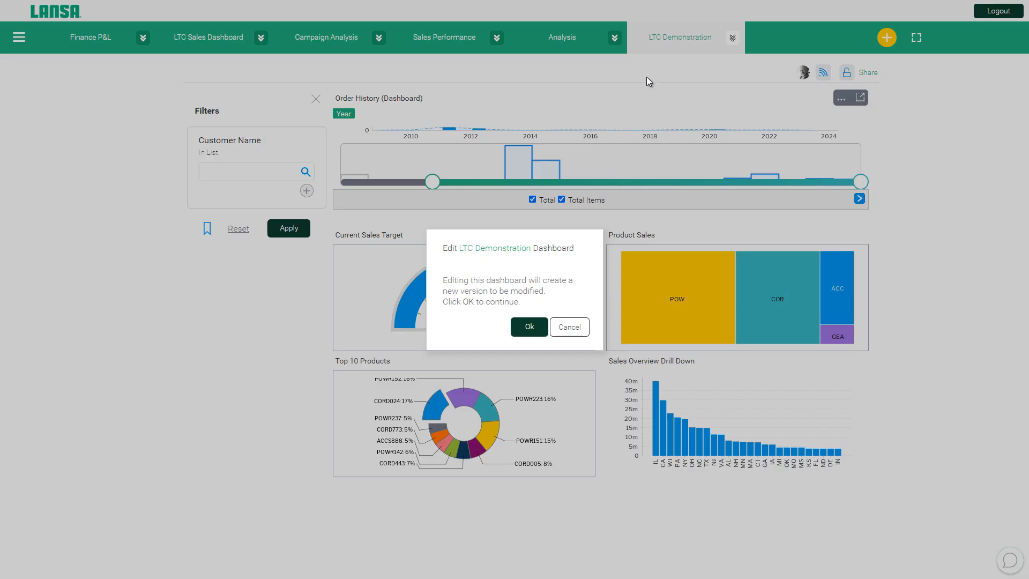
pyautogui.click(529, 327)
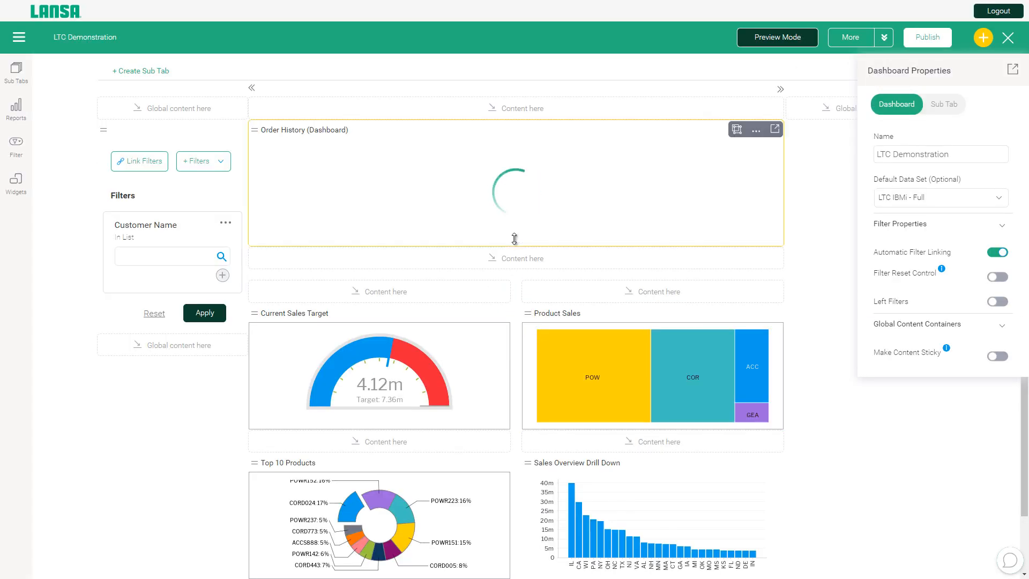
pyautogui.moveTo(512, 250); pyautogui.dragTo(508, 322)
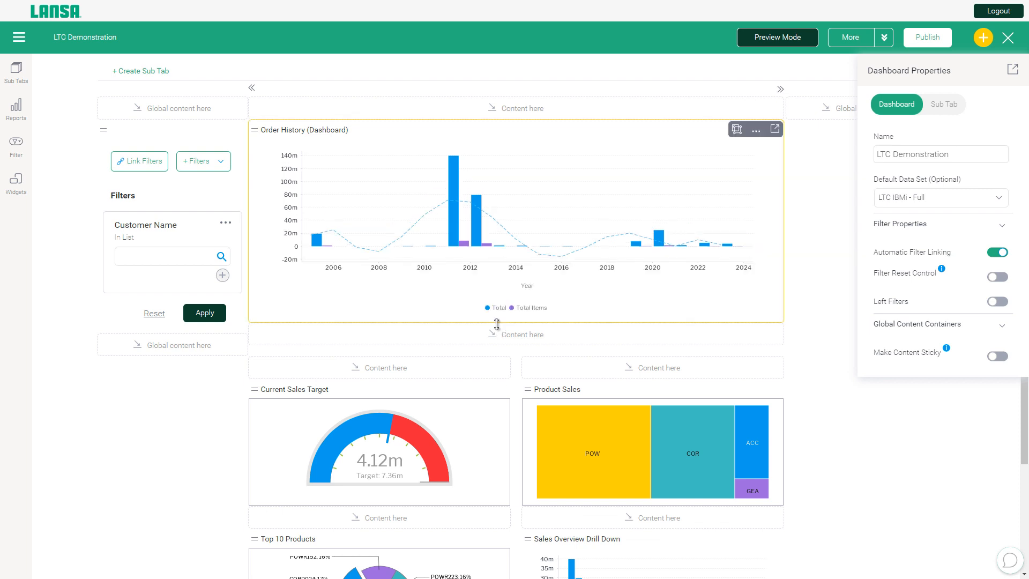
pyautogui.moveTo(497, 324); pyautogui.dragTo(496, 355)
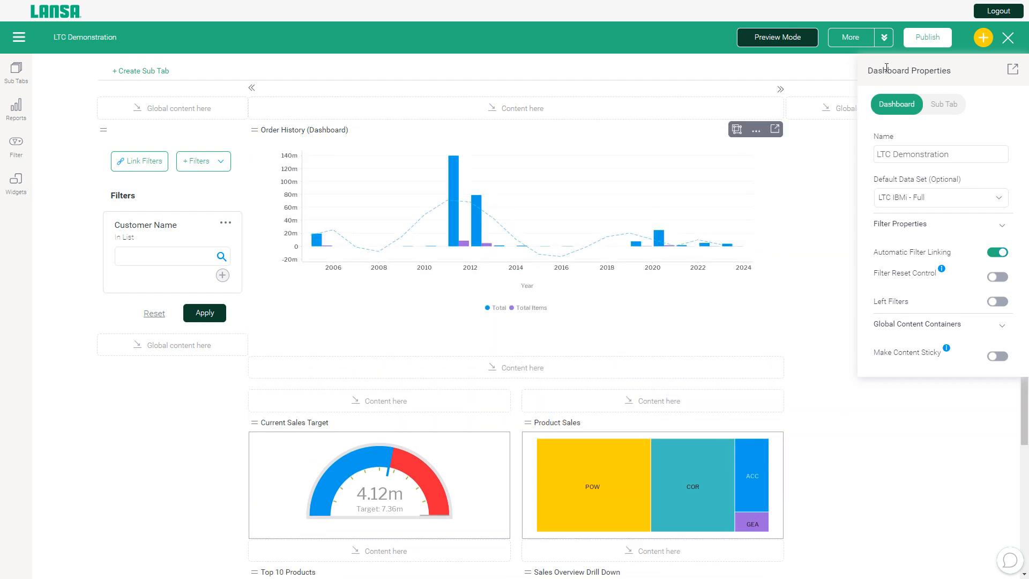
pyautogui.click(926, 42)
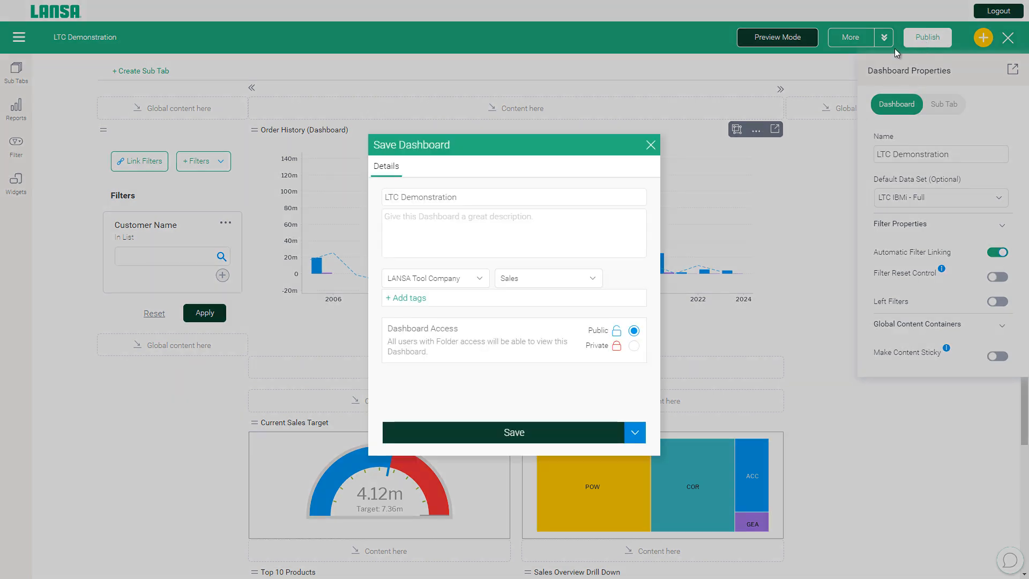
pyautogui.click(515, 432)
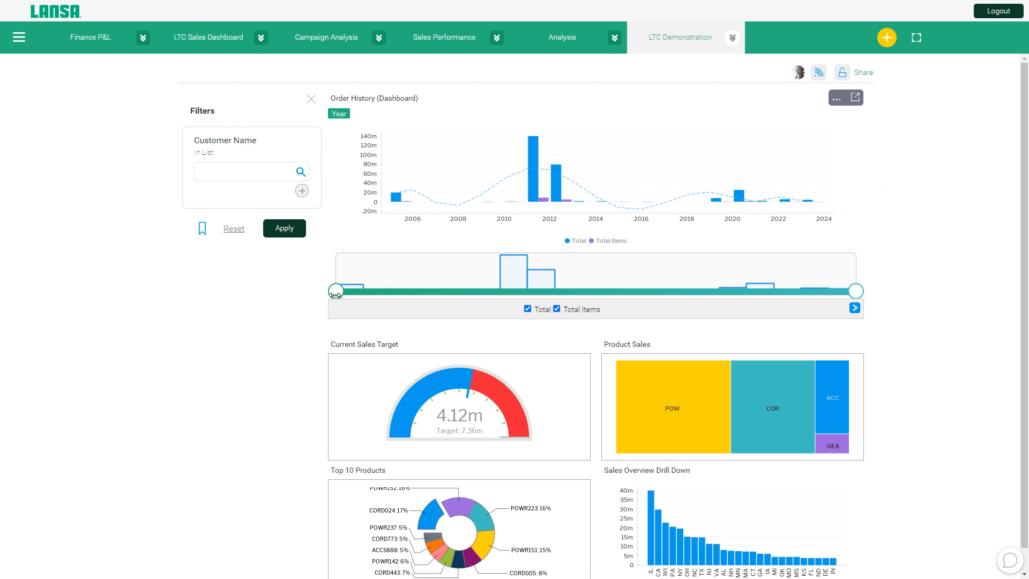
# Narrow the Order History timeline to start at about 2011 and hide the Total Items series.
pyautogui.moveTo(337, 293); pyautogui.dragTo(483, 293)
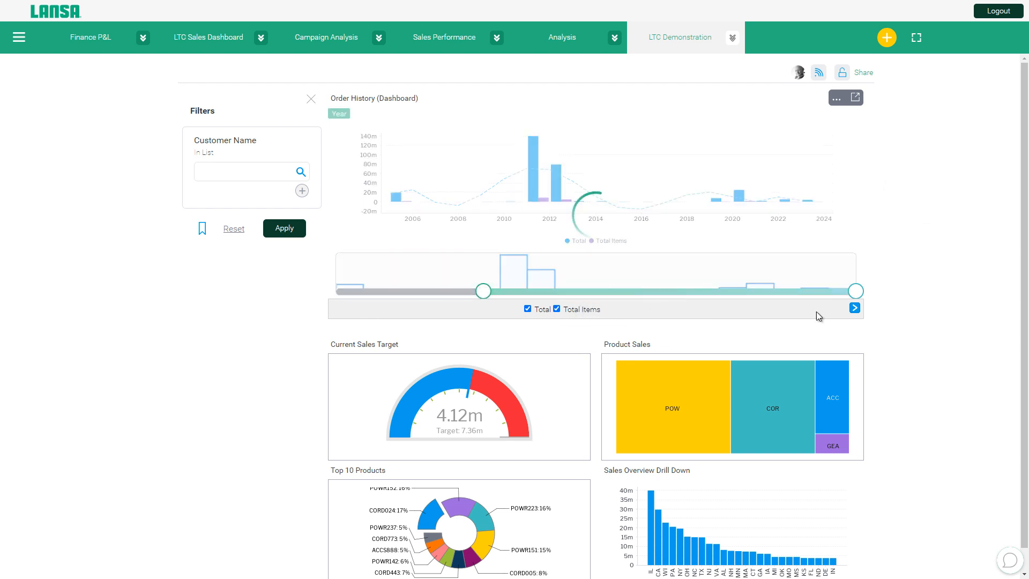
pyautogui.moveTo(854, 289); pyautogui.dragTo(607, 291)
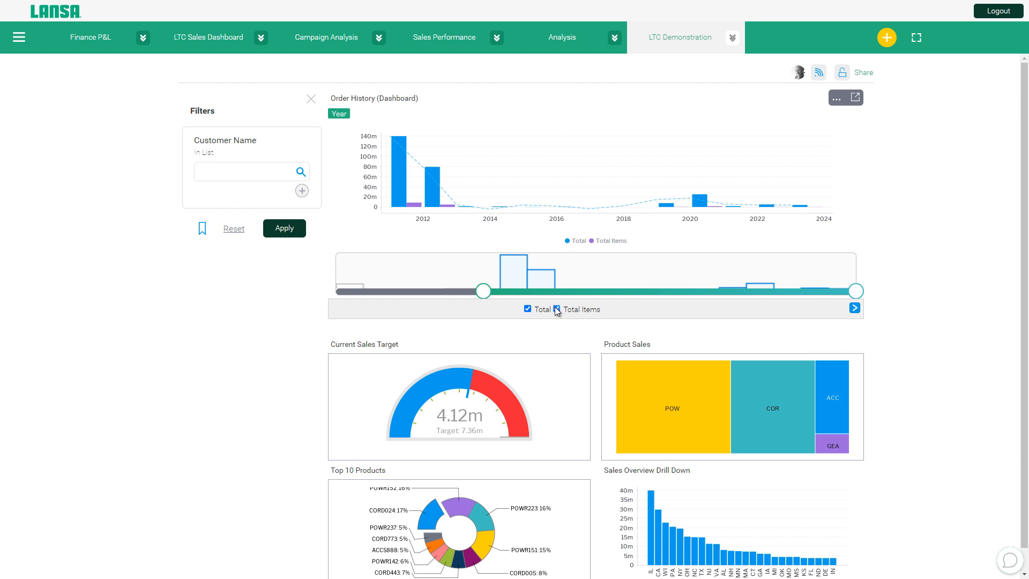
pyautogui.click(854, 307)
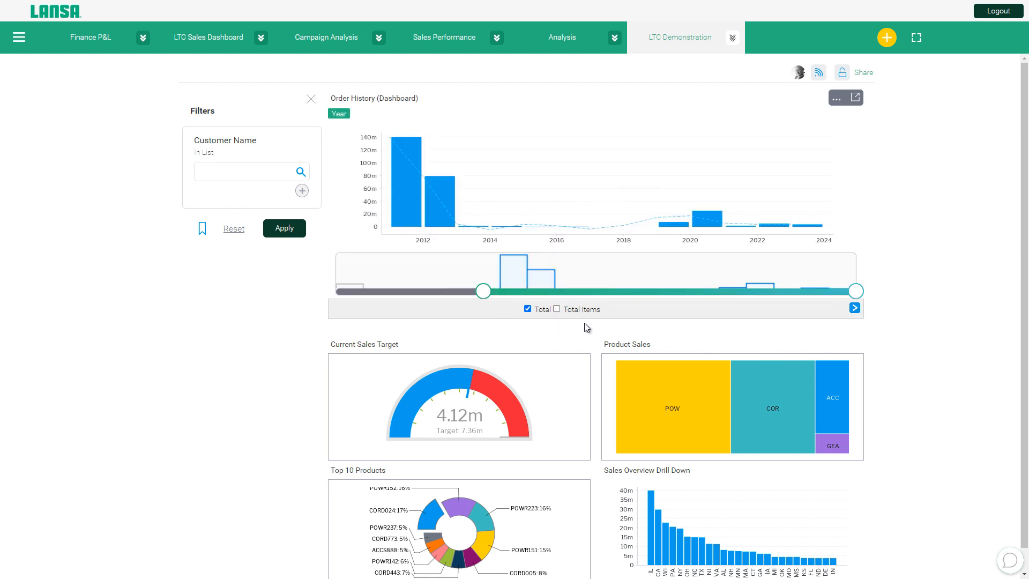
# Search the Customer Name filter values for LA, select every matching customer and apply the filter to the dashboard.
pyautogui.click(301, 172)
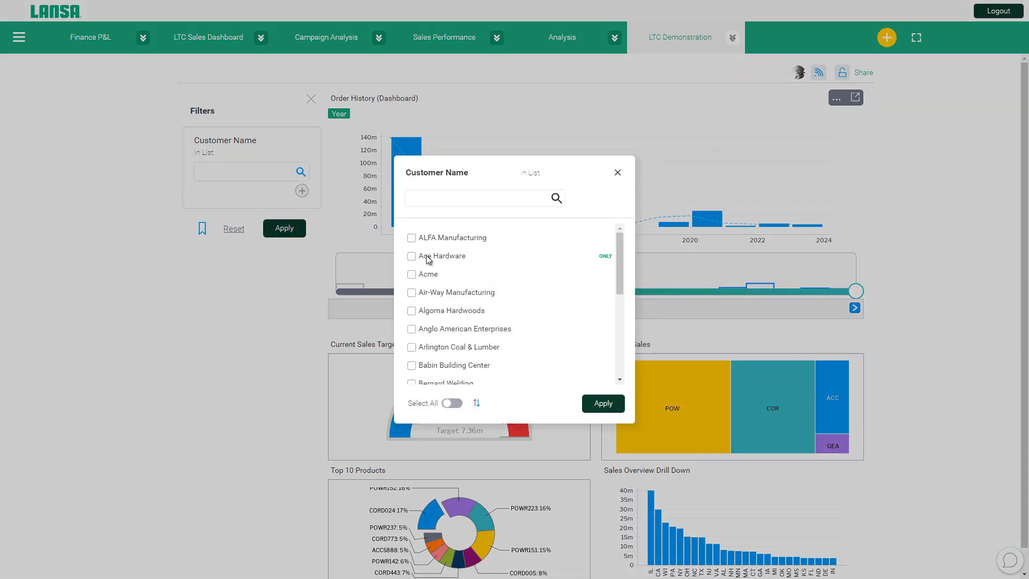
pyautogui.click(419, 197)
pyautogui.write('LA')
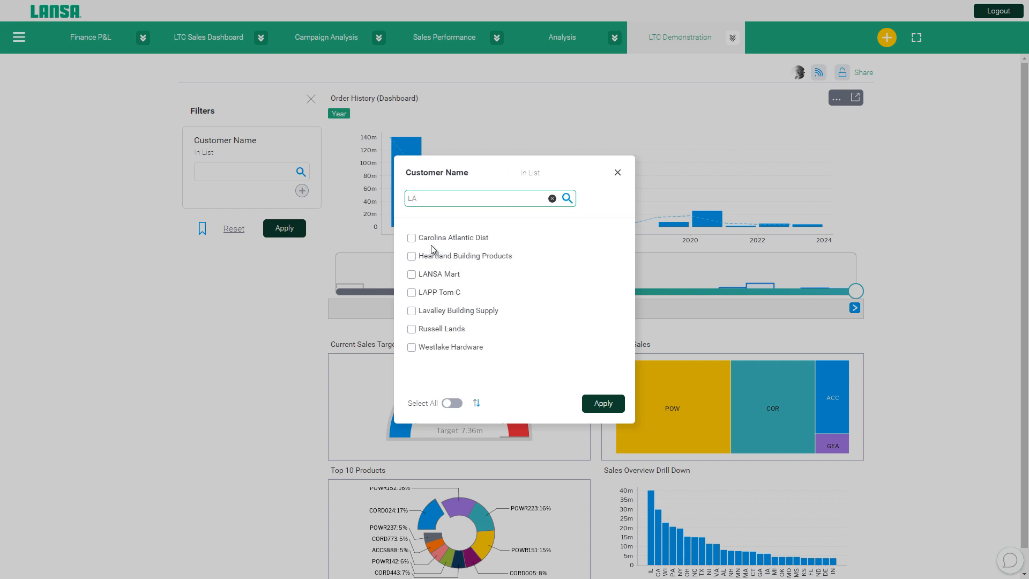
pyautogui.click(412, 237)
pyautogui.click(412, 255)
pyautogui.click(411, 276)
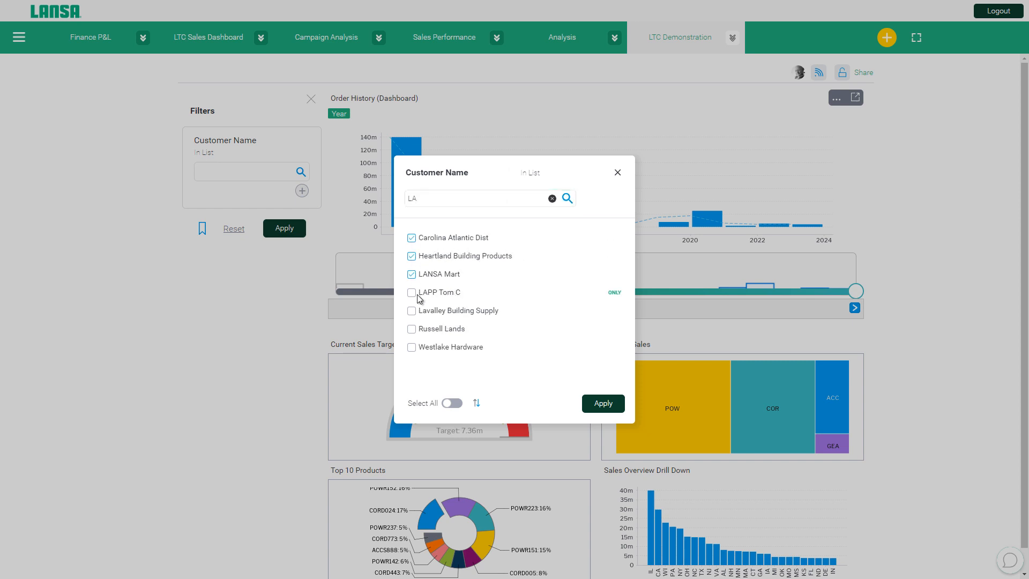
pyautogui.click(412, 294)
pyautogui.click(412, 311)
pyautogui.click(412, 329)
pyautogui.click(411, 347)
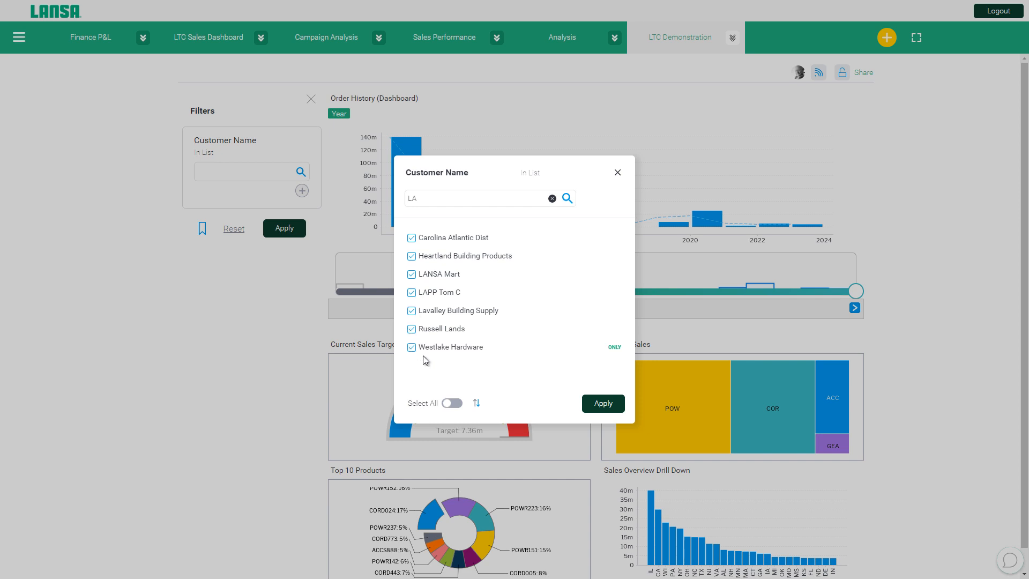
pyautogui.click(601, 406)
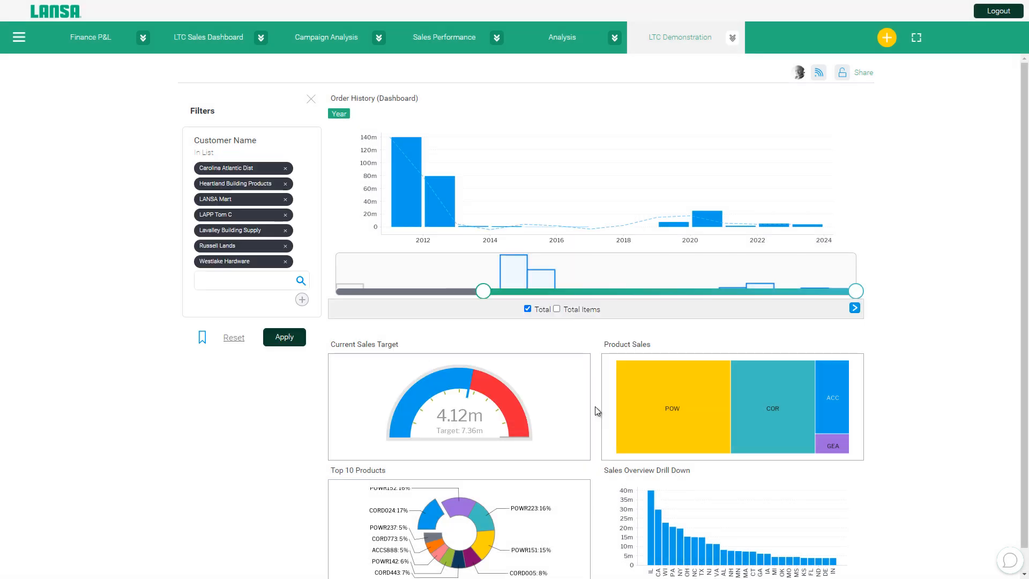
pyautogui.click(281, 341)
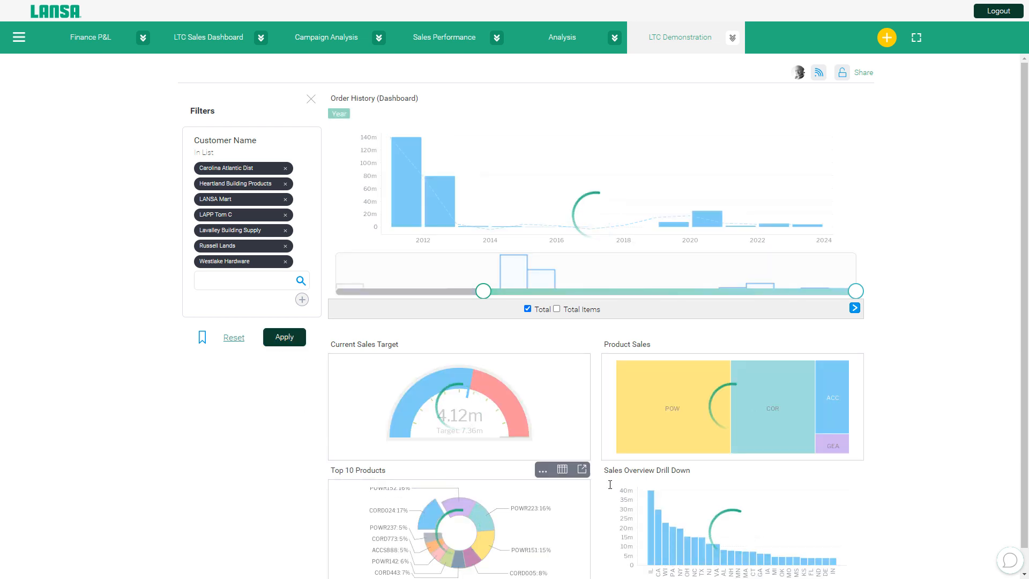